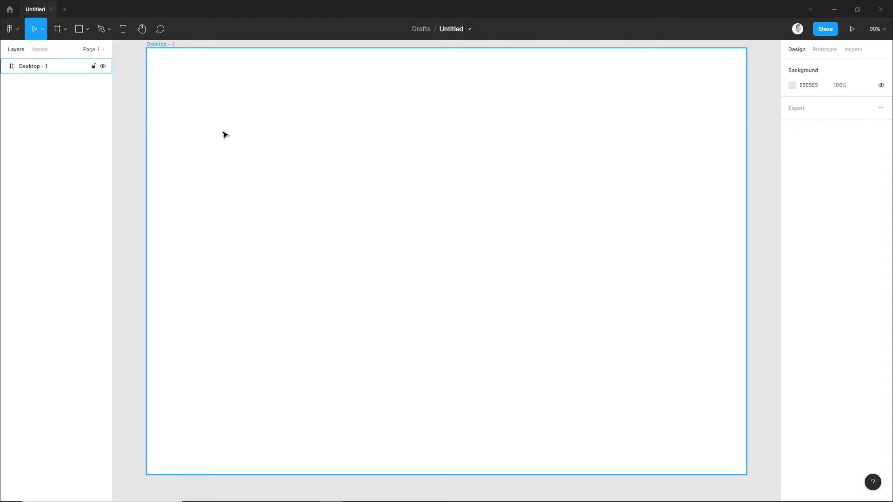
Draw two overlapping rectangles on the Desktop - 1 frame, about 231 × 222 and about 199 × 210
click(79, 30)
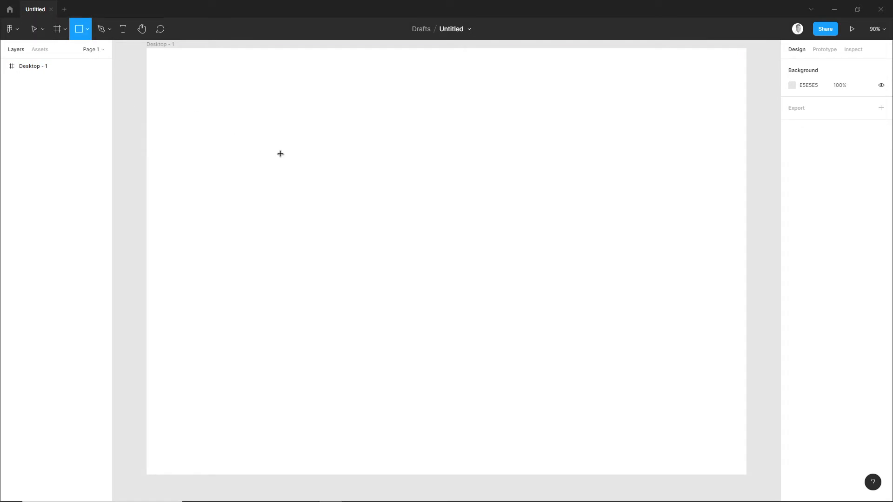
drag(240, 114, 337, 207)
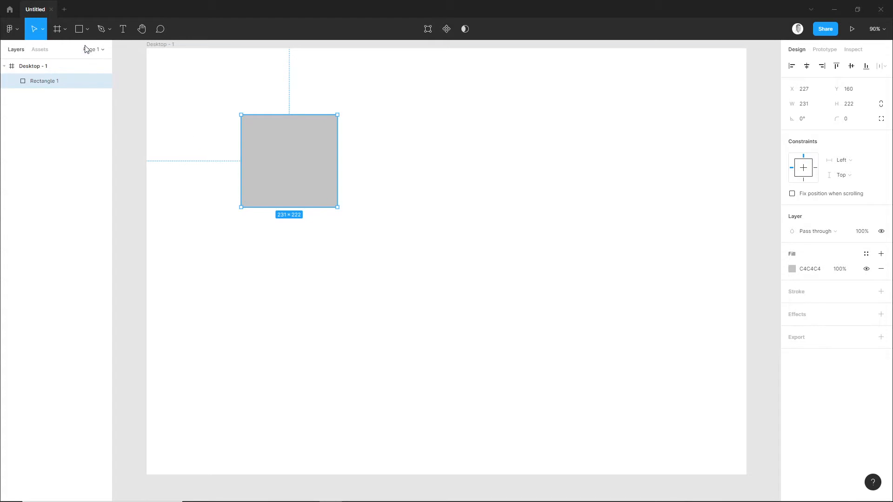
click(79, 29)
mouse_move(376, 239)
mouse_down()
mouse_move(281, 148)
mouse_move(292, 150)
mouse_up()
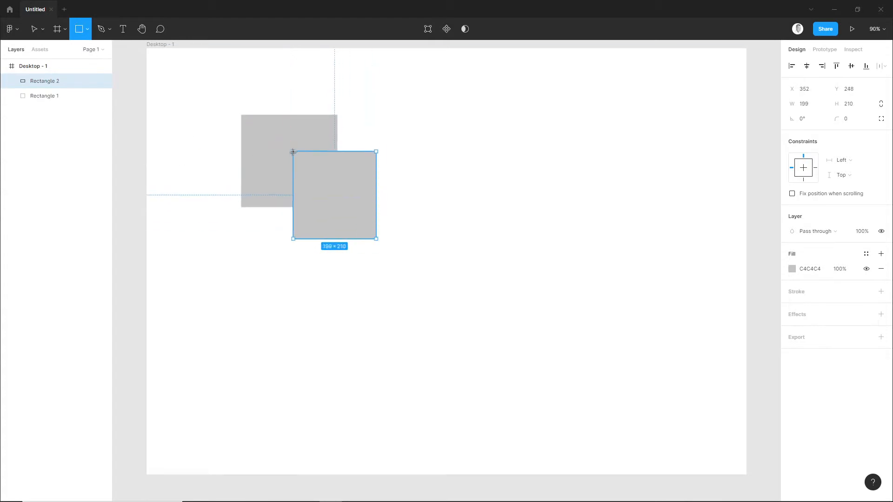
click(137, 100)
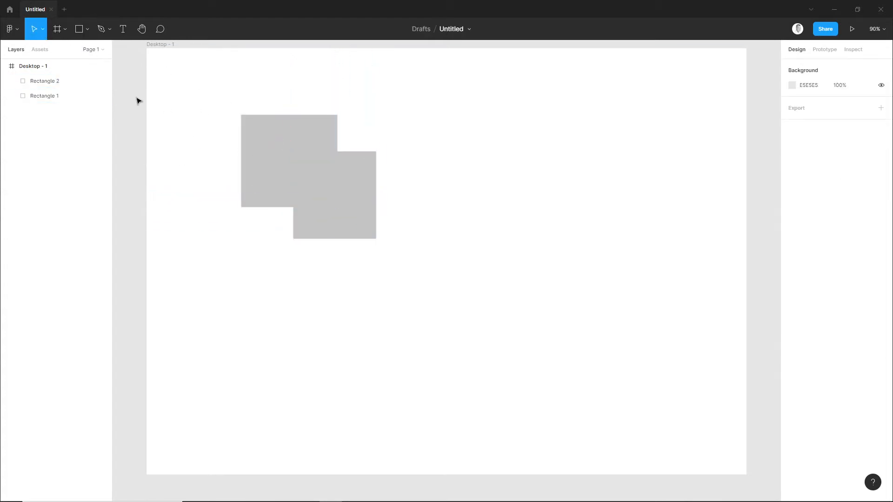
drag(185, 85, 426, 281)
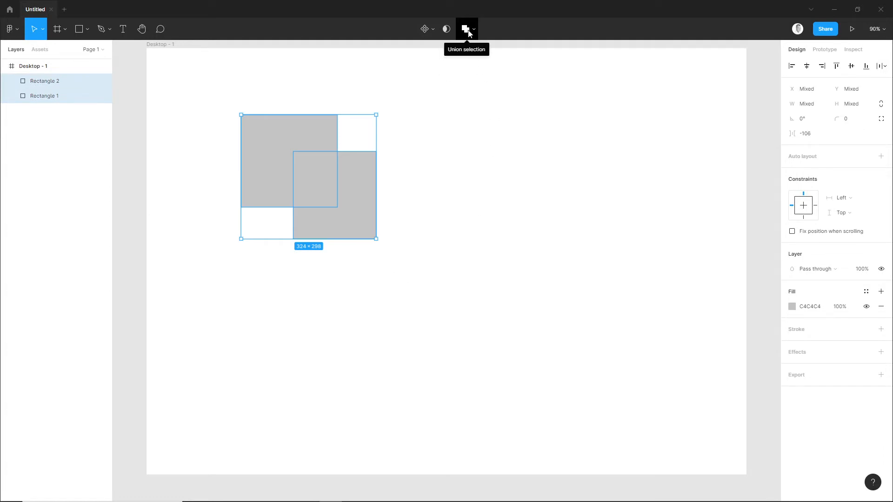
click(291, 152)
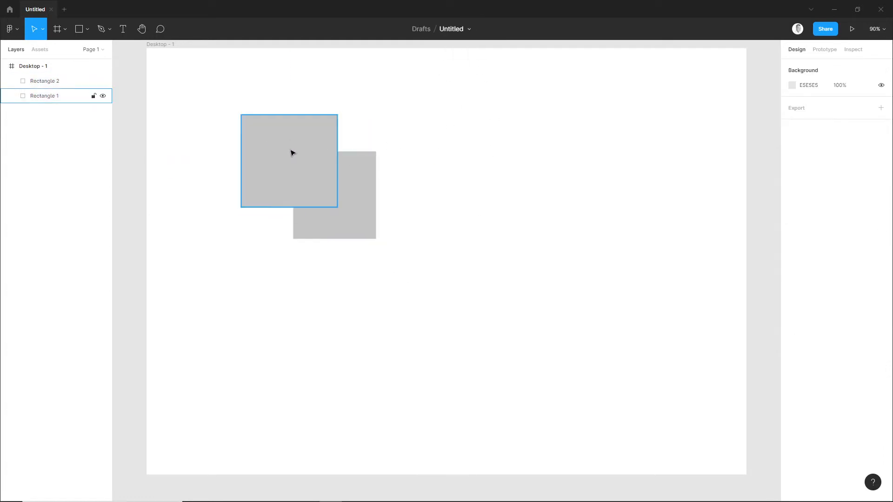
click(352, 191)
click(426, 192)
click(277, 167)
click(367, 201)
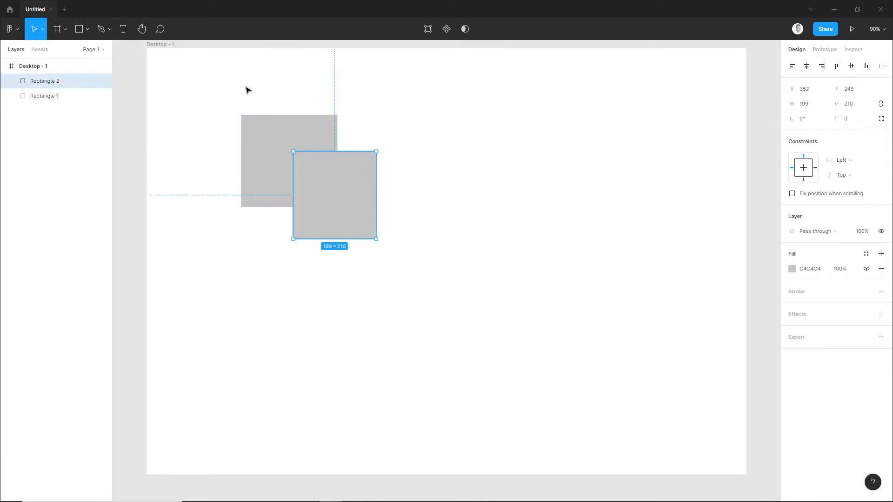
Unite the two overlapping rectangles into one shape with Union selection and move it to about X 445, Y 214
drag(245, 86, 427, 226)
click(465, 28)
click(464, 167)
click(300, 302)
click(384, 186)
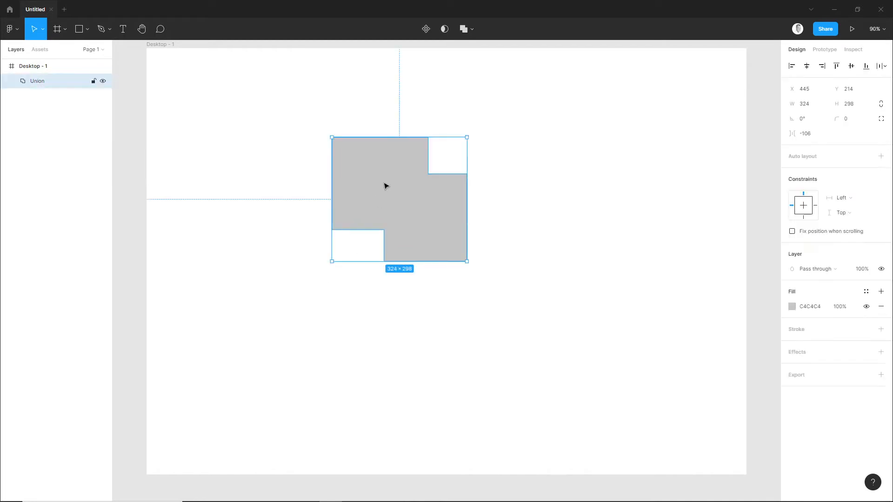
Try subtracting the lower rectangle from the upper one with Subtract selection, and undo it
click(474, 30)
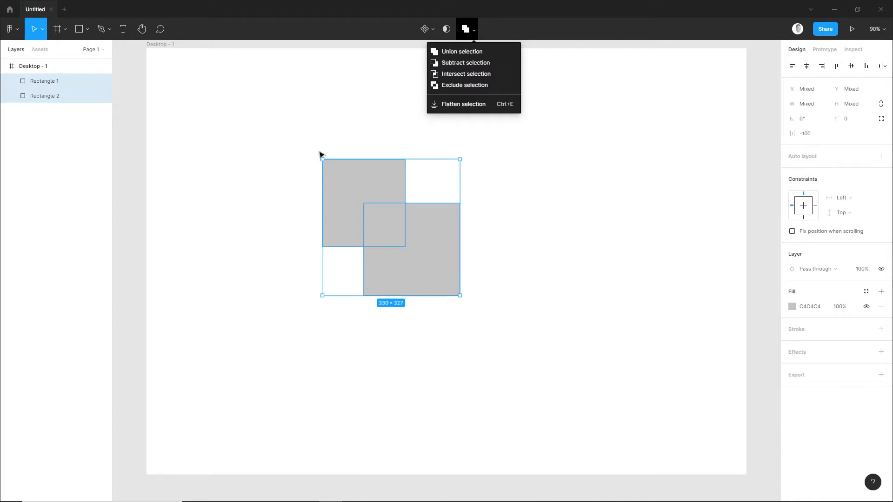
click(347, 203)
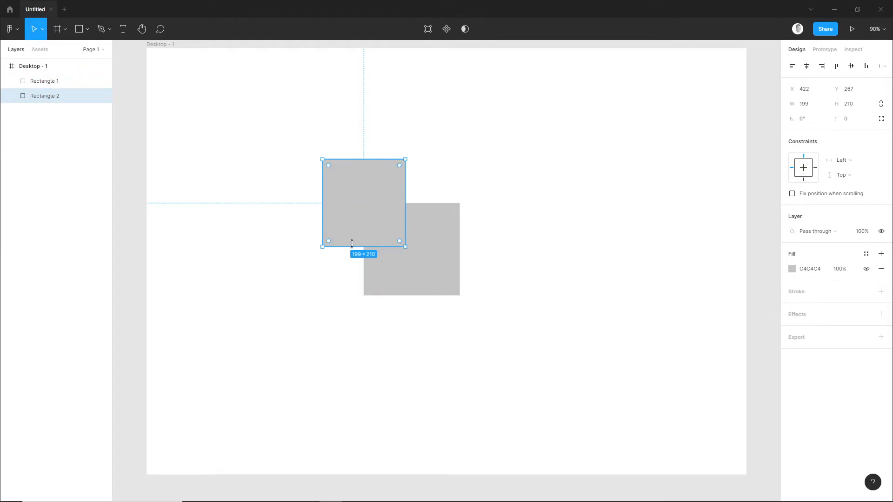
drag(299, 155, 482, 239)
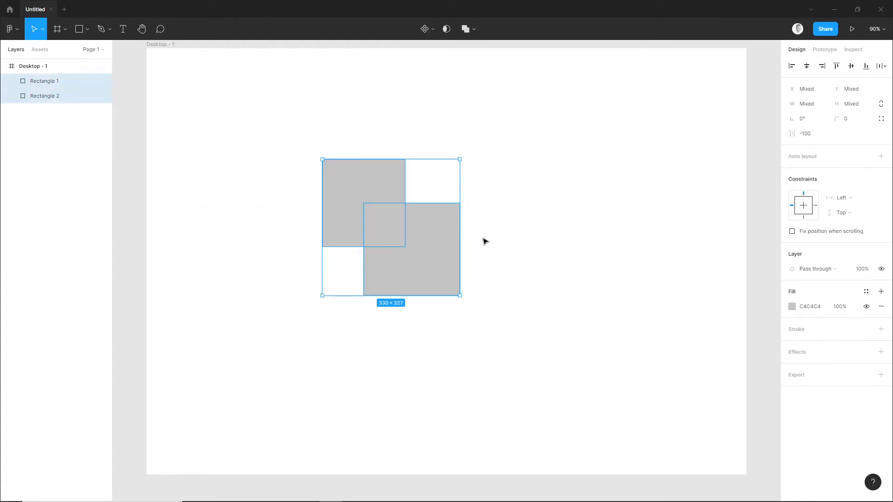
click(474, 30)
click(451, 64)
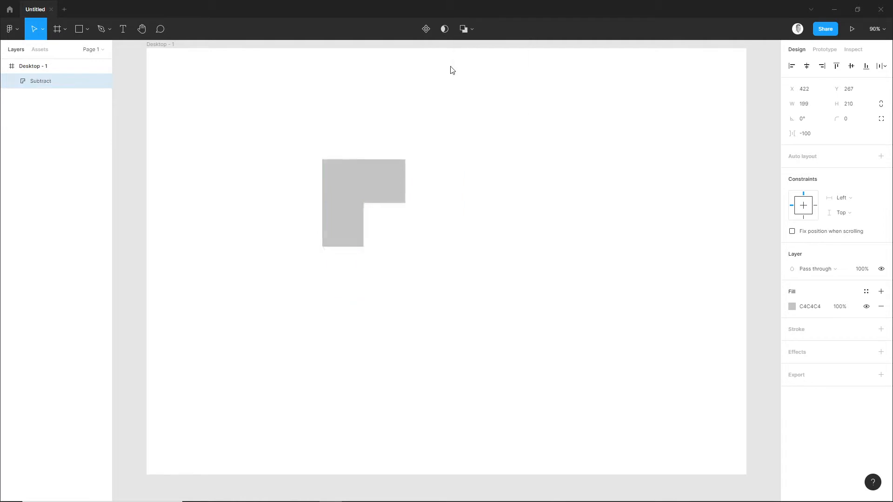
key(ctrl+z)
Try Intersect selection on the two overlapping rectangles, and undo it
click(472, 29)
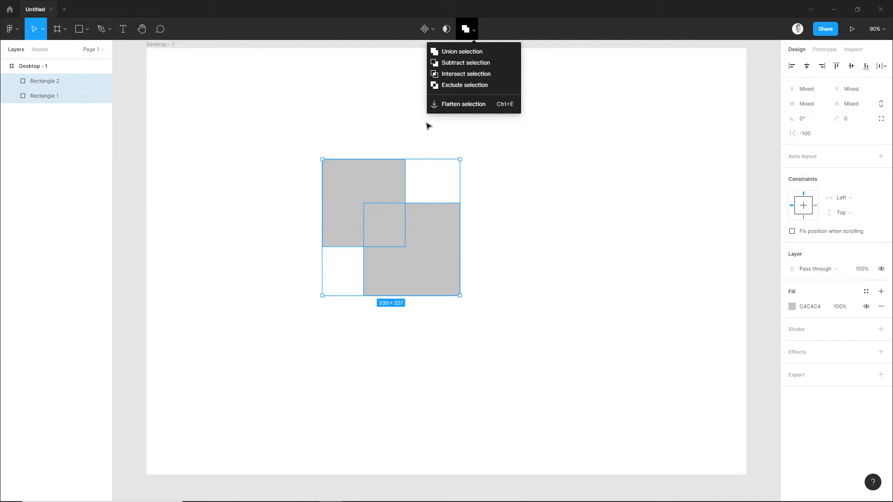
click(448, 74)
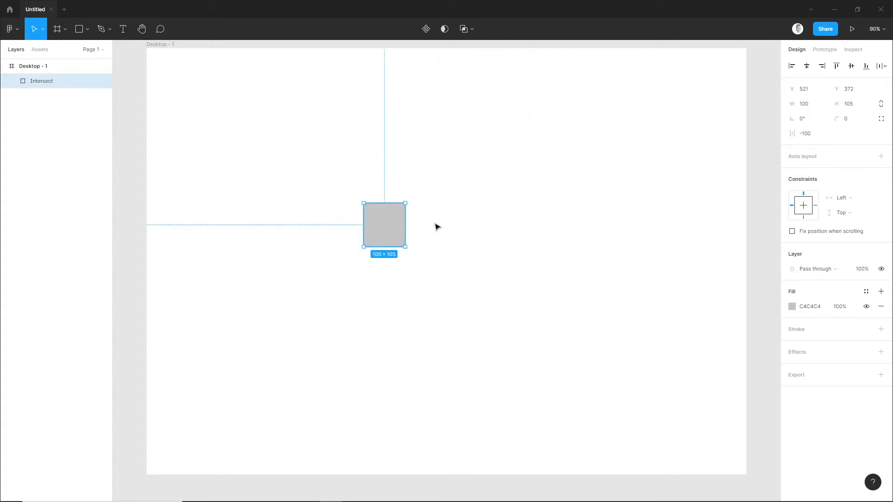
key(ctrl+z)
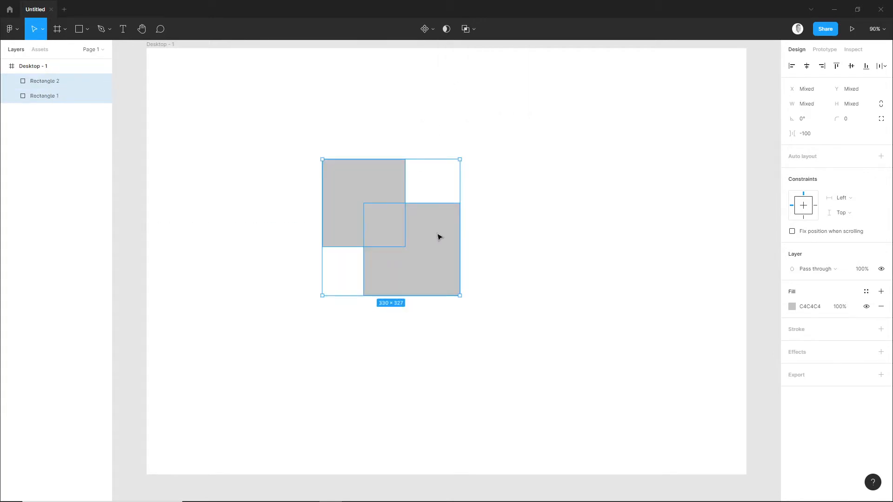
Cut the shared overlap out of the two rectangles with Exclude selection
click(474, 30)
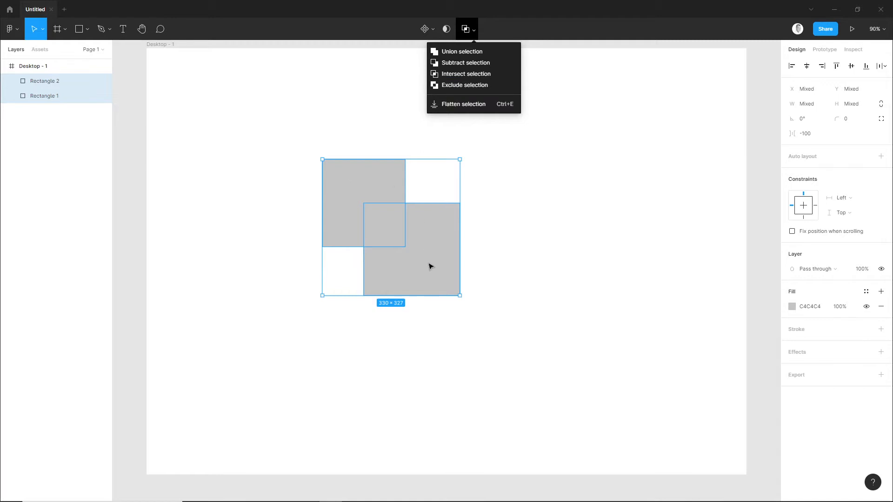
click(449, 85)
click(365, 135)
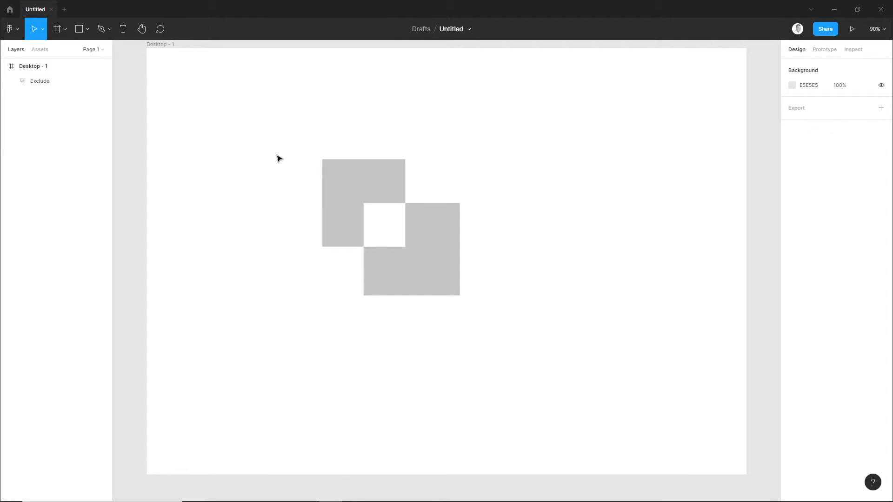
Delete the excluded shape from the frame
drag(296, 154, 486, 284)
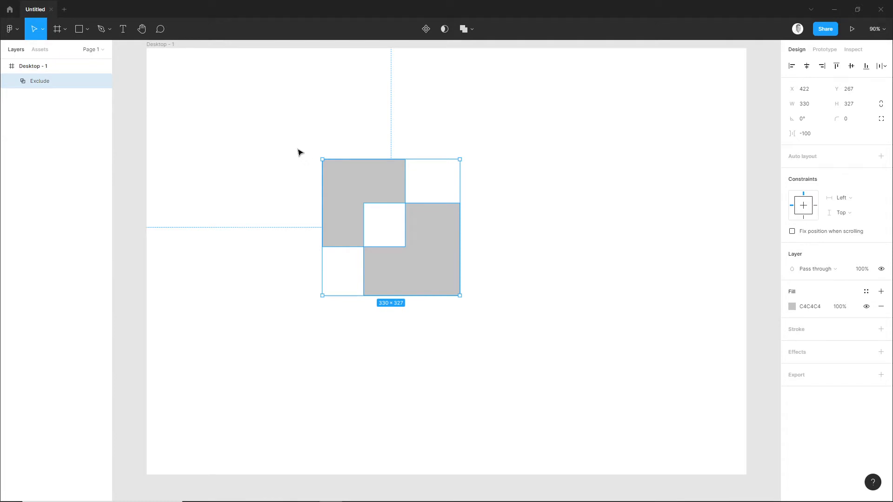
drag(298, 153, 481, 298)
key(Delete)
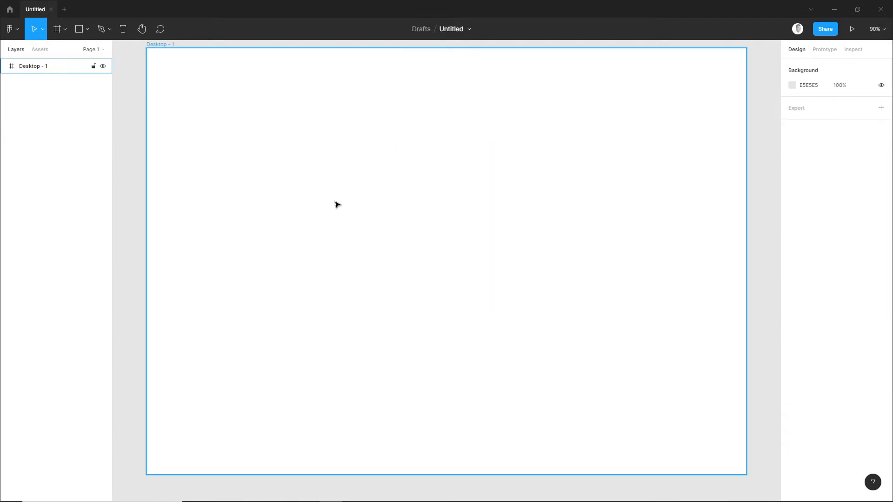
Draw an upright rectangle of about 250 × 467 near the frame's centre and round its corners to about 61
click(79, 29)
drag(378, 149, 483, 343)
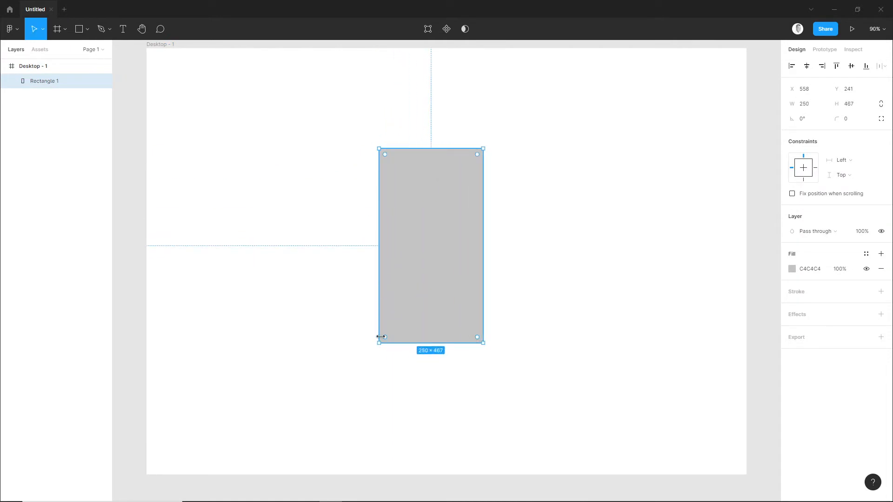
drag(385, 337, 408, 325)
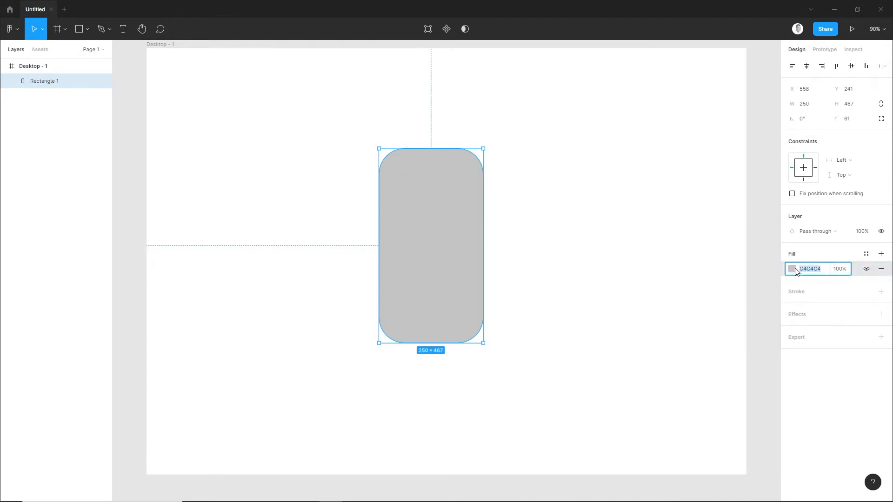
Change the rounded rectangle's fill to light cyan A7EFF9
click(792, 269)
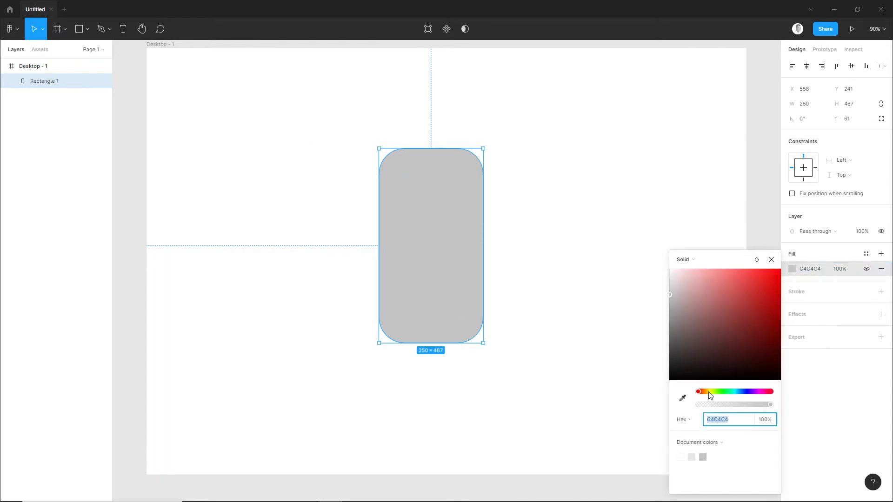
drag(742, 395, 735, 395)
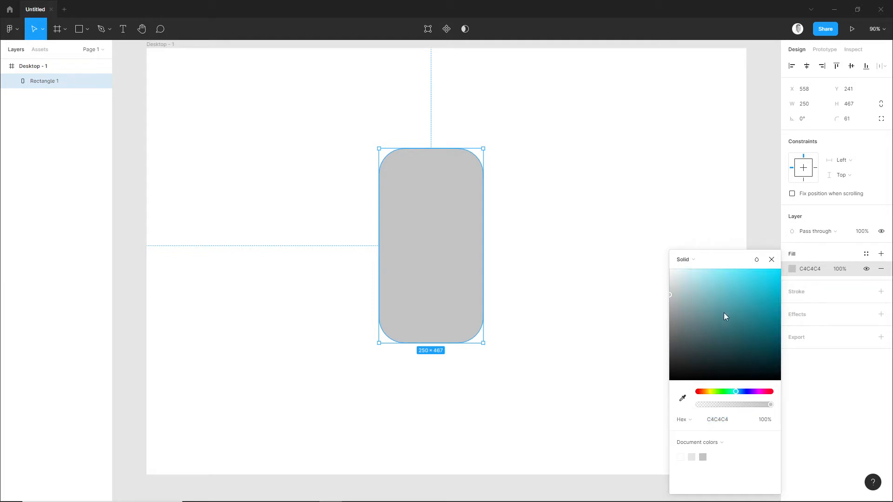
drag(682, 274, 705, 271)
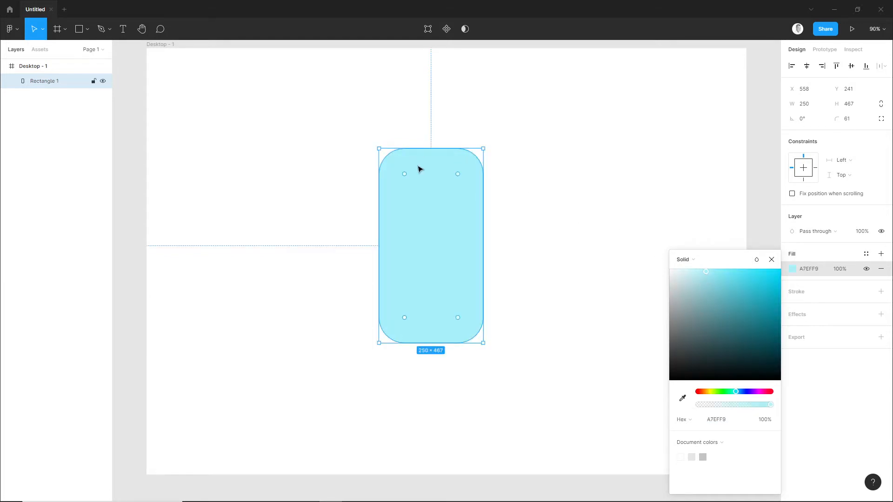
click(351, 157)
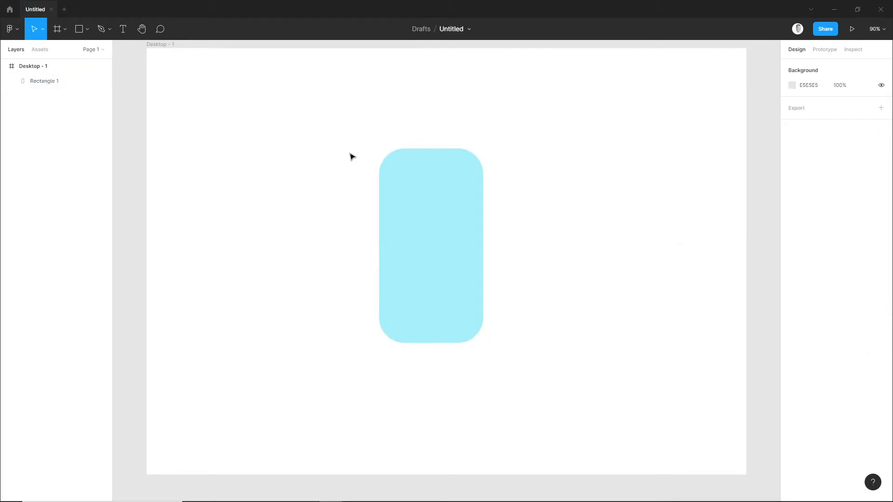
click(426, 193)
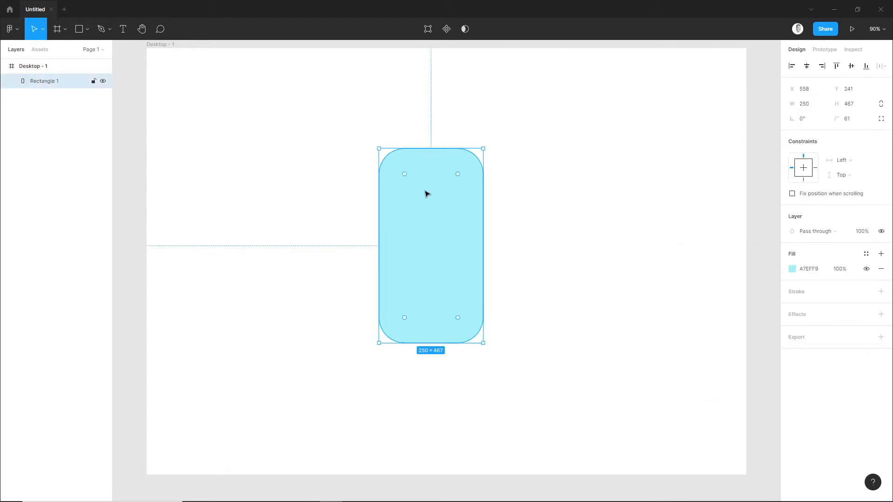
click(335, 161)
Draw an upright ellipse of about 68 × 122 beside the rounded rectangle and fill it with the rectangle's sampled colour, A7EFF9
click(87, 29)
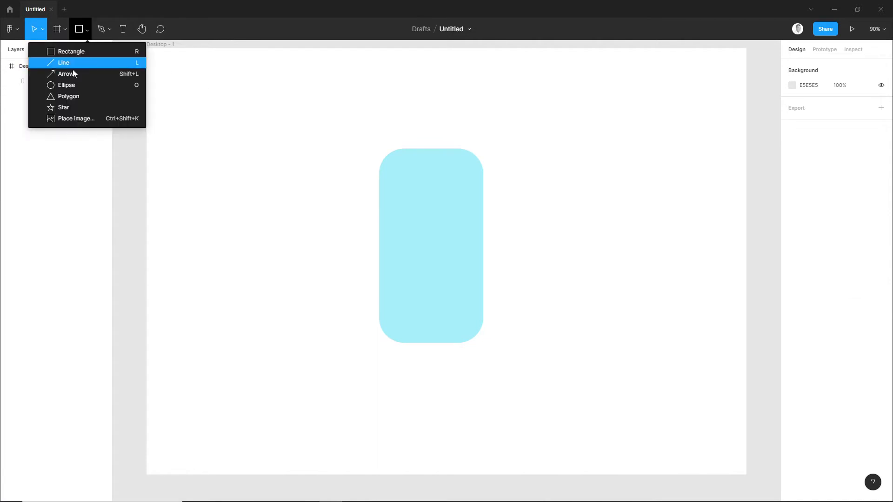
click(74, 83)
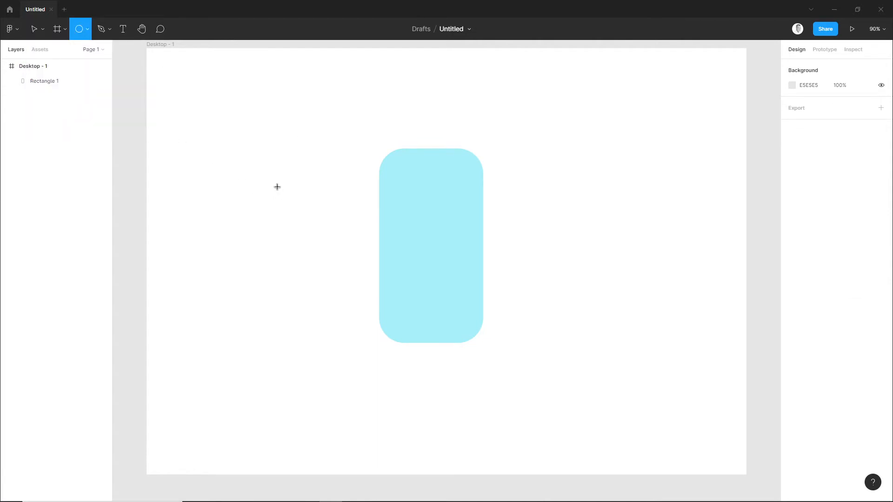
drag(279, 188, 308, 239)
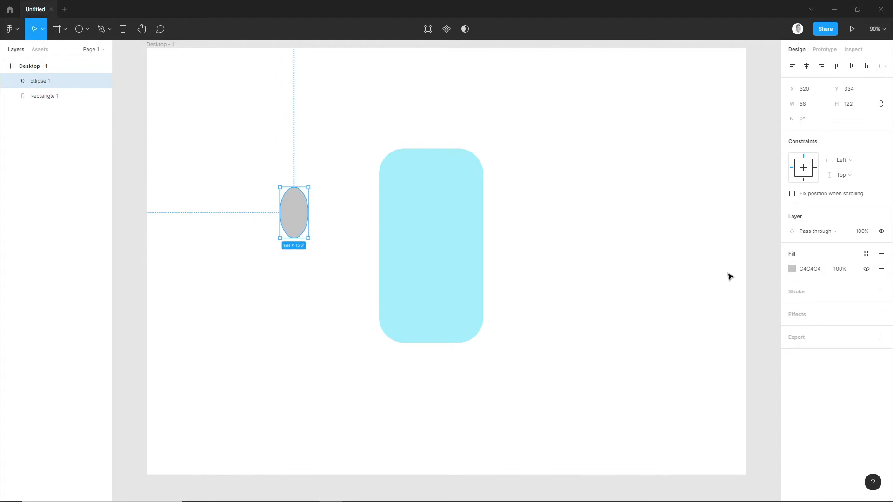
click(791, 269)
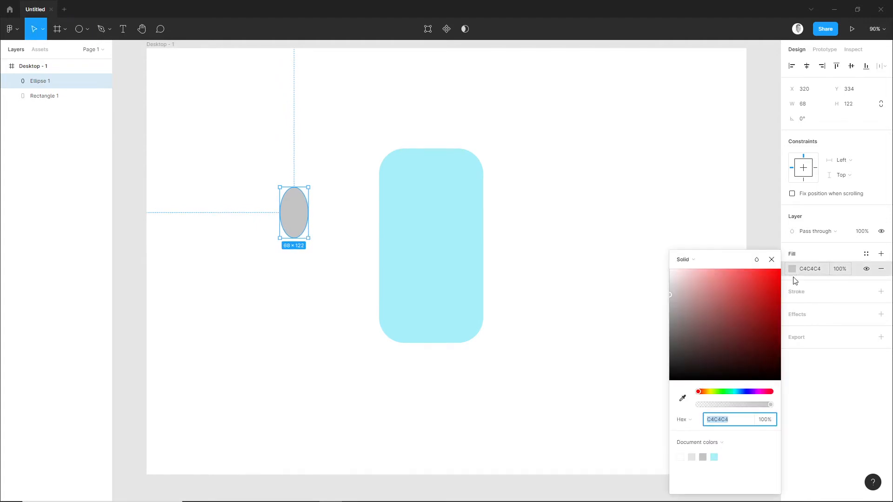
click(682, 397)
click(454, 253)
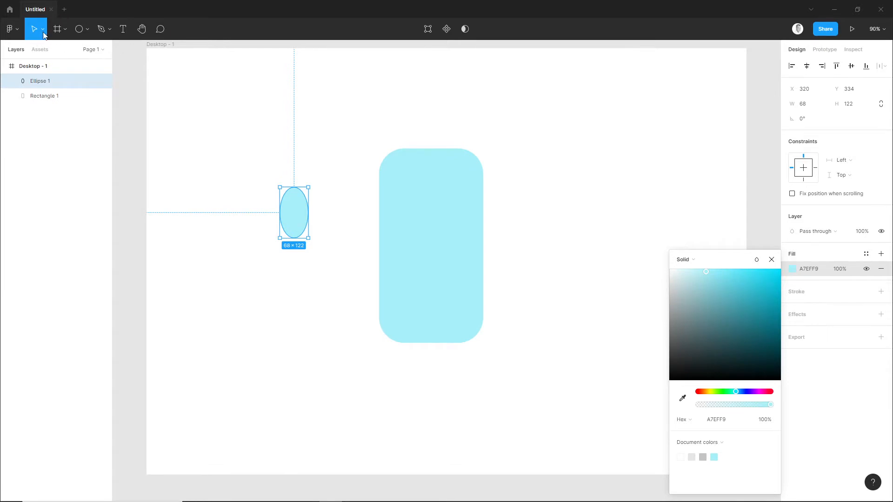
Place the ellipse over the rounded rectangle's left edge and a duplicate over the right edge at the same height
click(243, 160)
drag(300, 220, 487, 214)
click(552, 226)
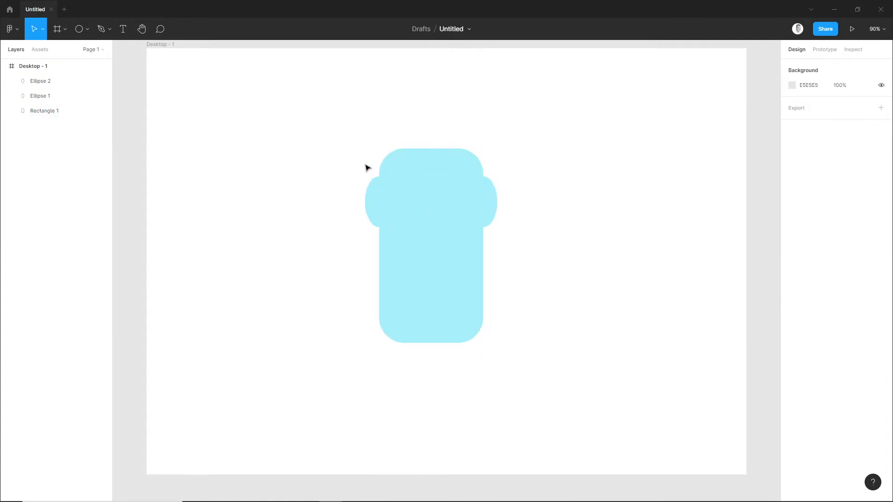
Combine the rounded rectangle and its two side ellipses into one shape with Union and inspect the layers it contains
click(377, 201)
click(428, 209)
click(507, 217)
click(487, 217)
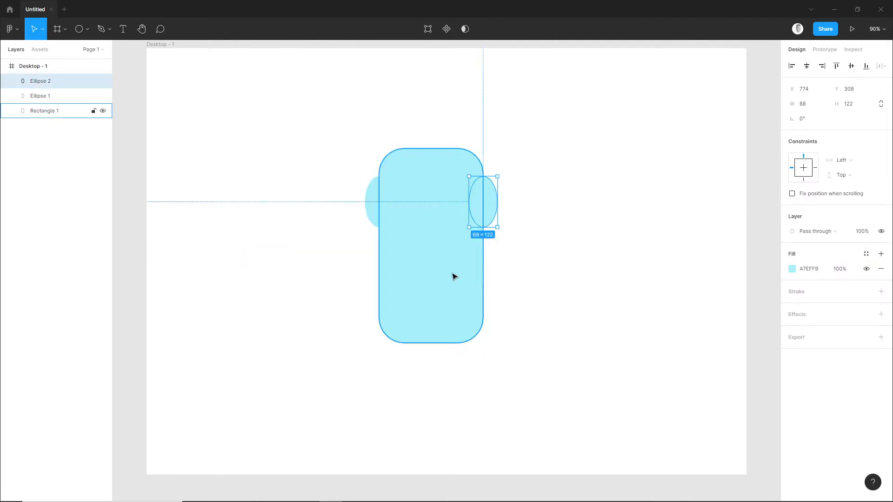
click(566, 253)
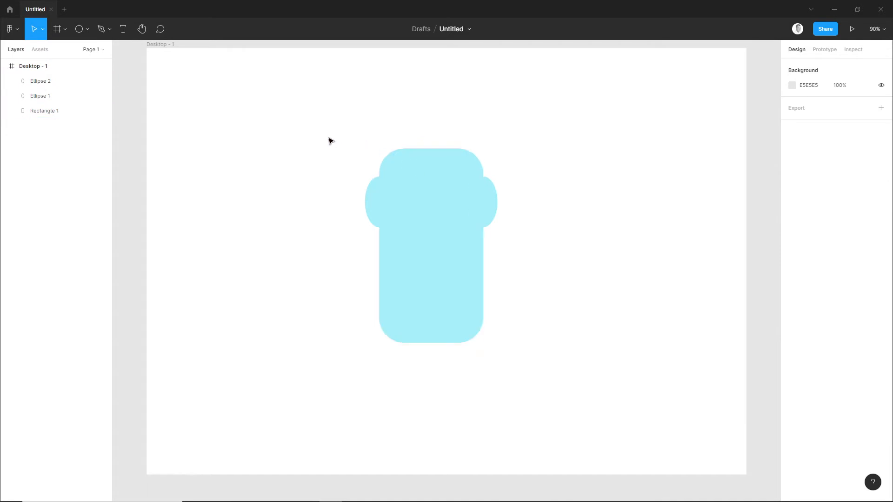
drag(311, 137, 521, 255)
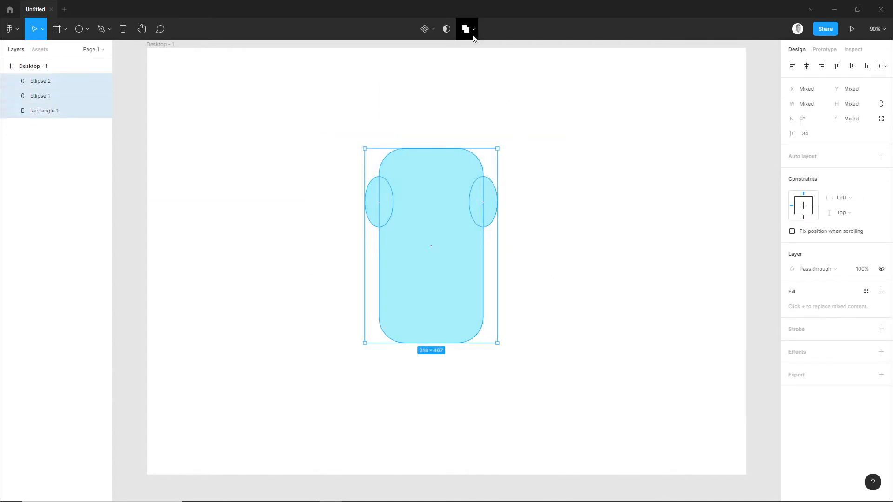
click(465, 29)
click(432, 231)
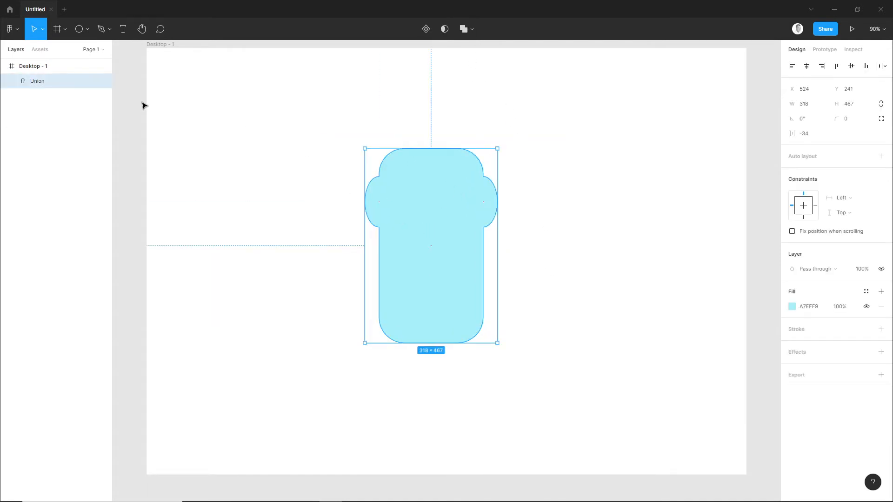
click(11, 81)
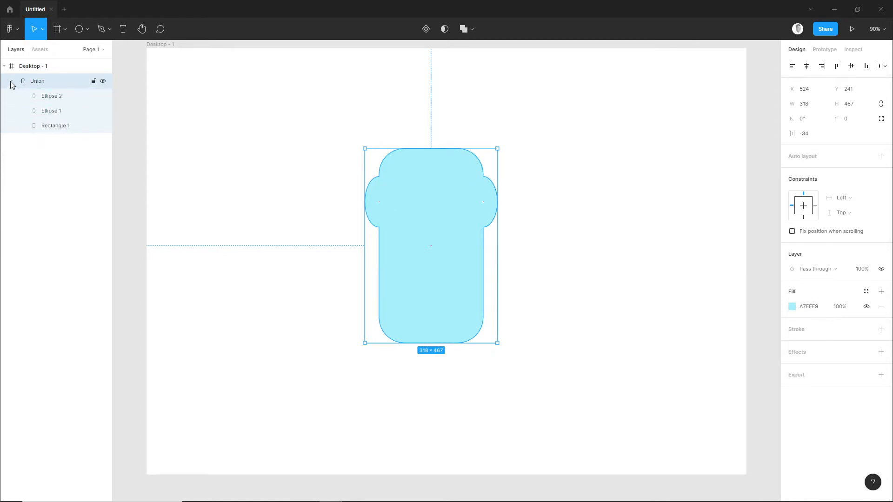
click(12, 82)
click(297, 188)
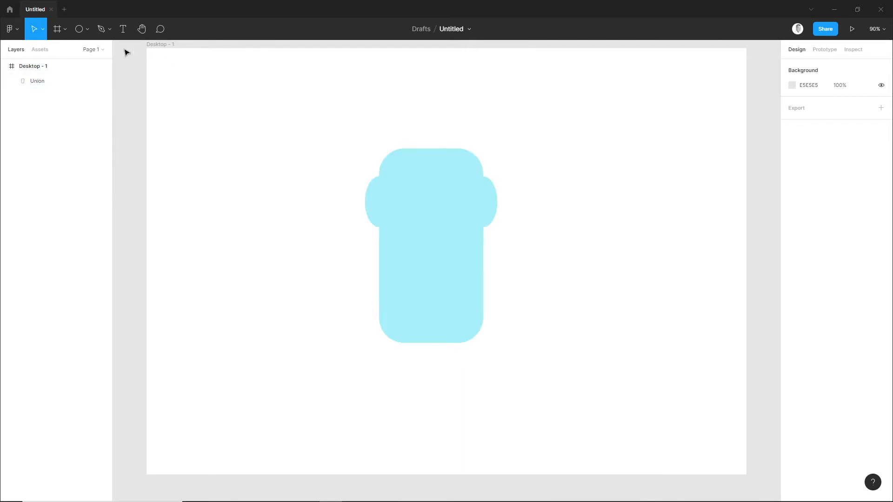
Draw a circle of about 354 × 354 beside the united shape and subtract a horizontally offset duplicate from it to form a crescent
click(85, 28)
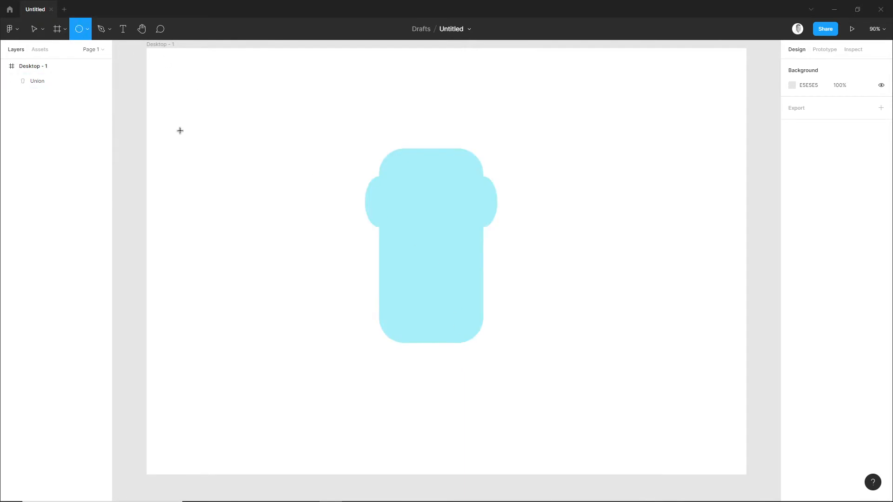
drag(177, 133, 303, 281)
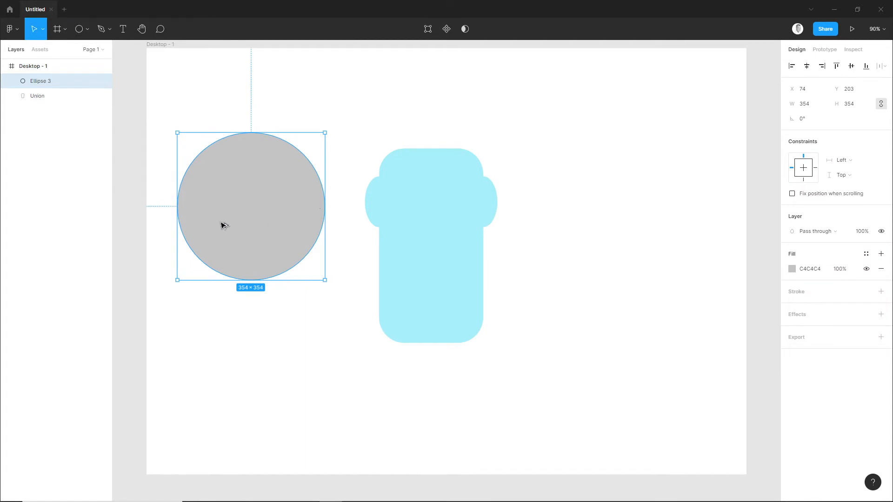
alt+drag(224, 226, 254, 229)
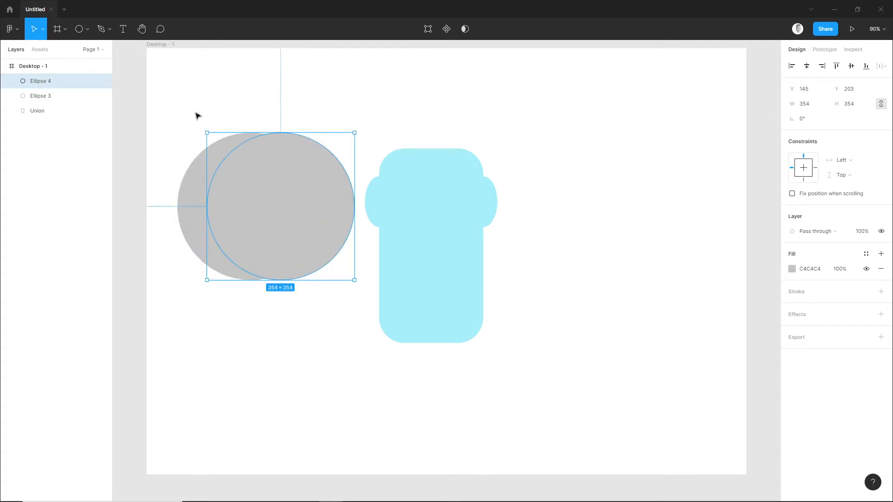
drag(195, 116, 242, 184)
click(467, 31)
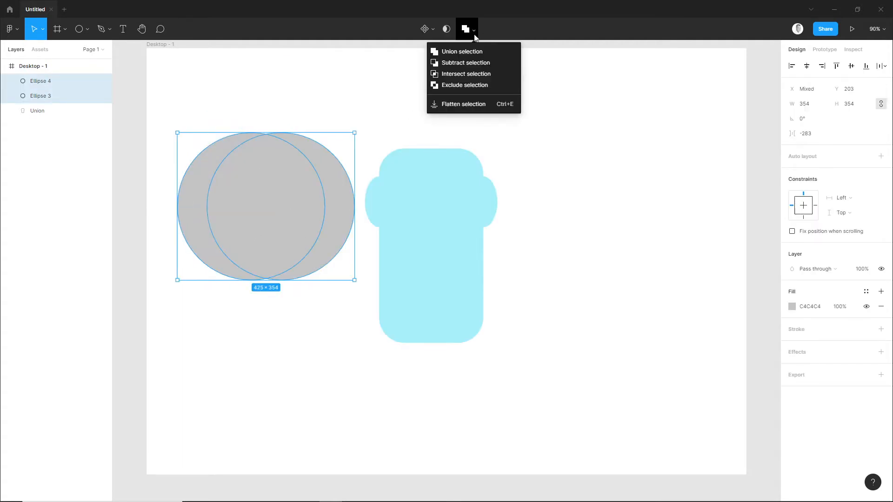
click(468, 64)
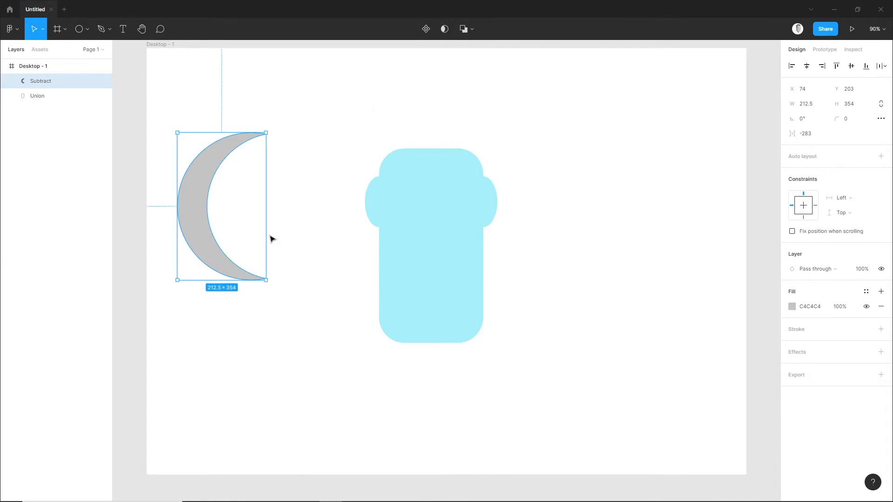
Rotate the crescent 90° into a smile and scale it down to fit centred on the lower part of the united shape
drag(173, 130, 133, 255)
drag(221, 233, 430, 318)
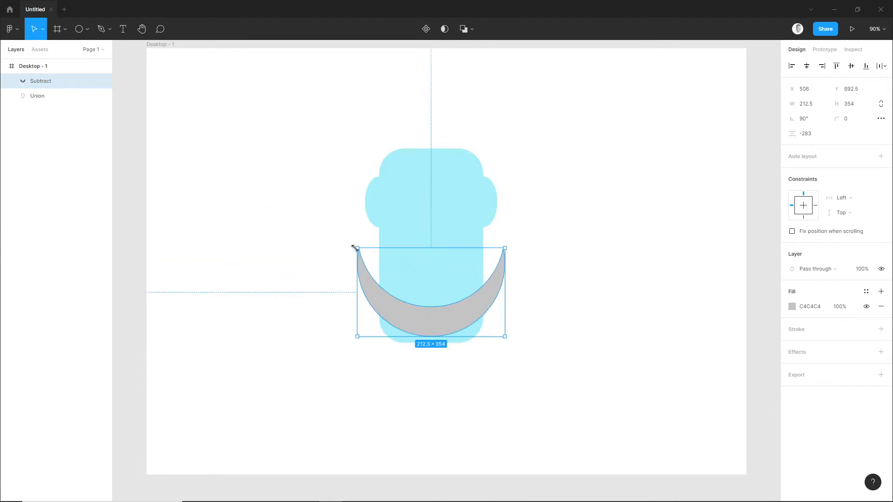
drag(355, 248, 389, 270)
drag(428, 307, 422, 305)
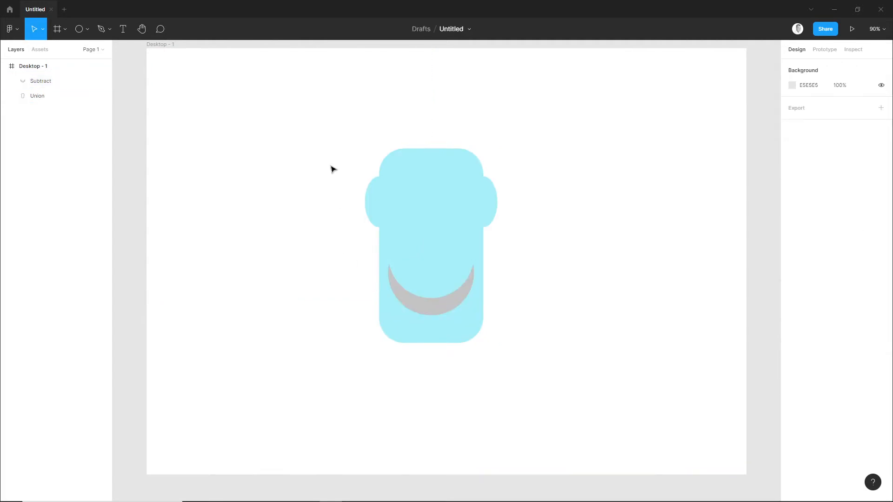
Subtract the crescent from the light cyan head shape to cut out a mouth
drag(331, 167, 500, 355)
click(466, 29)
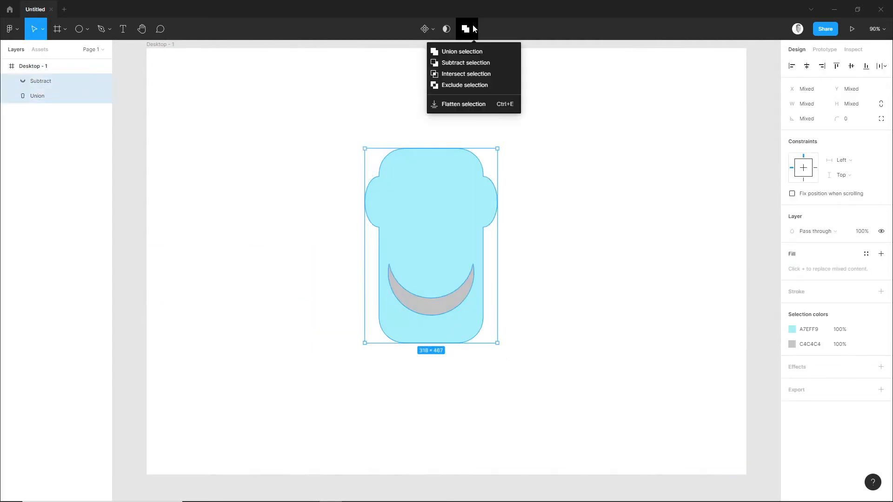
click(473, 63)
click(341, 183)
Move the head shape off the frame to check its mouth cut-out, and place it back near the frame's centre
click(396, 290)
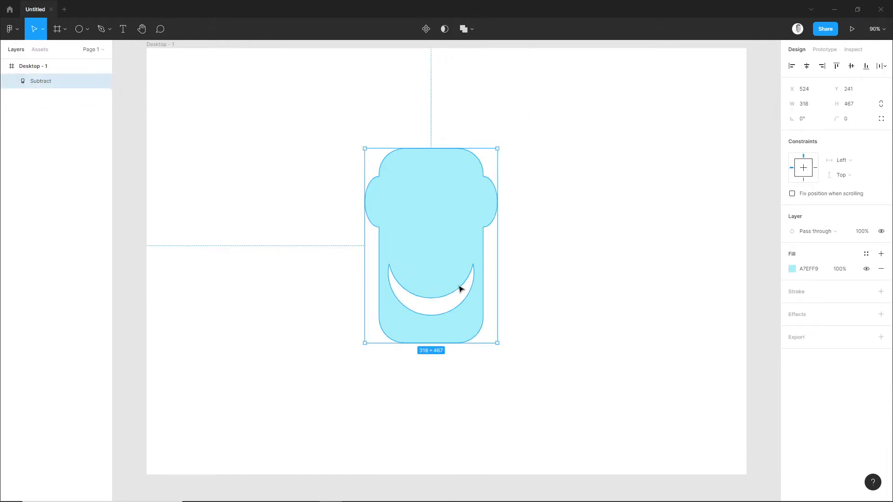
drag(460, 289, 435, 150)
click(333, 183)
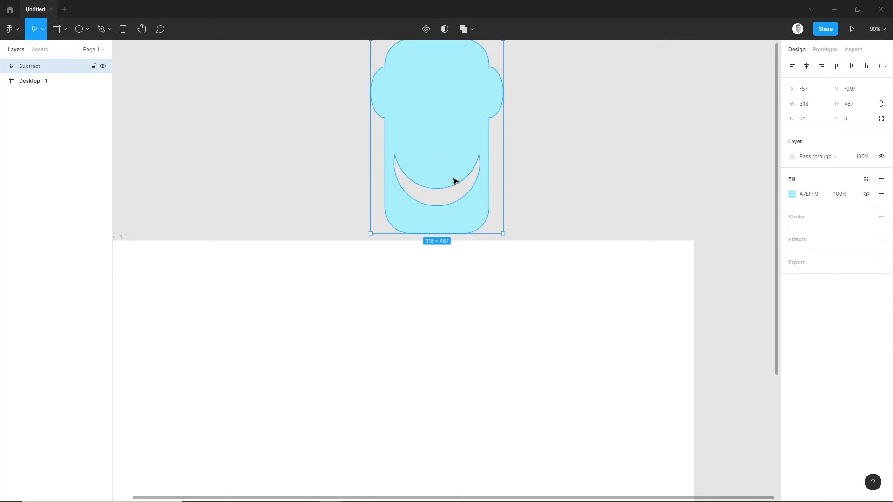
drag(403, 367, 400, 380)
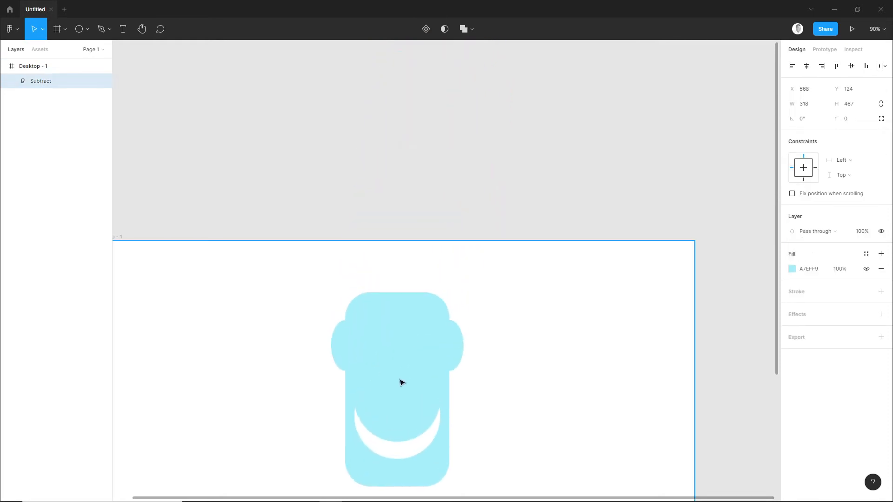
scroll(307, 235, down, 5)
drag(416, 173, 410, 219)
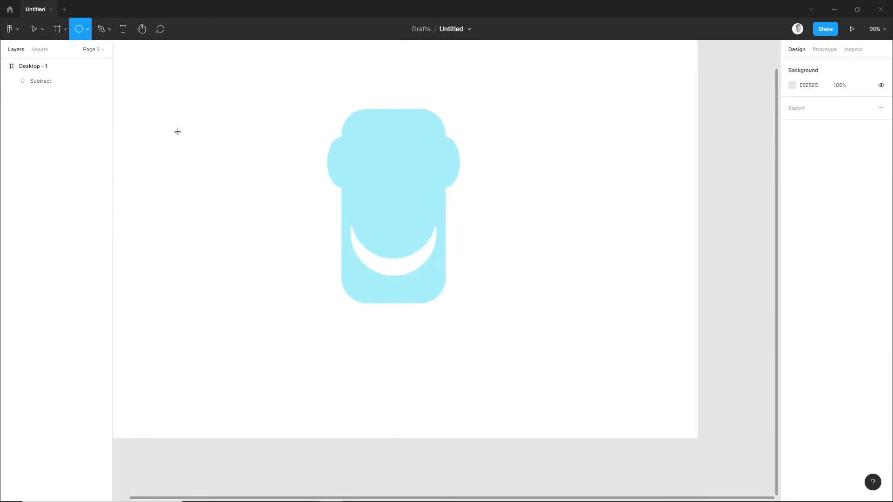
Draw a circle of about 126 × 126 beside the head, duplicate it in place and shrink the copy about the same centre
scroll(303, 214, left, 3)
drag(256, 188, 310, 234)
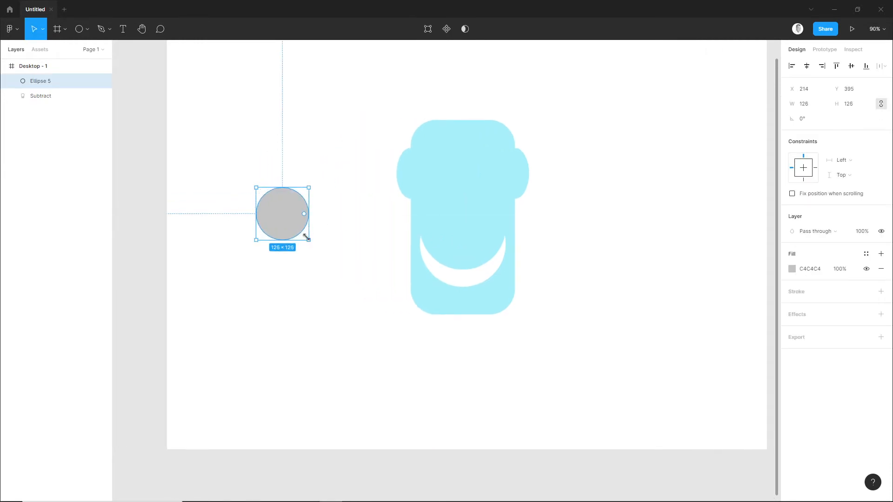
key(ctrl+d)
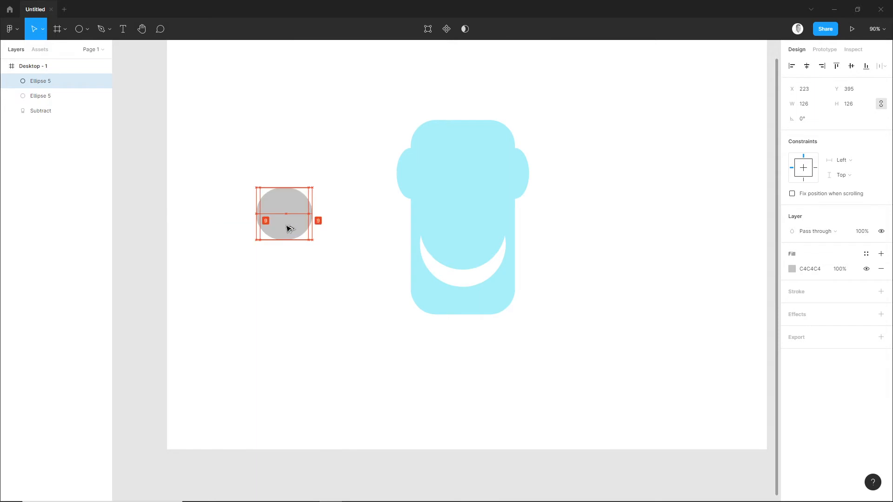
key(alt)
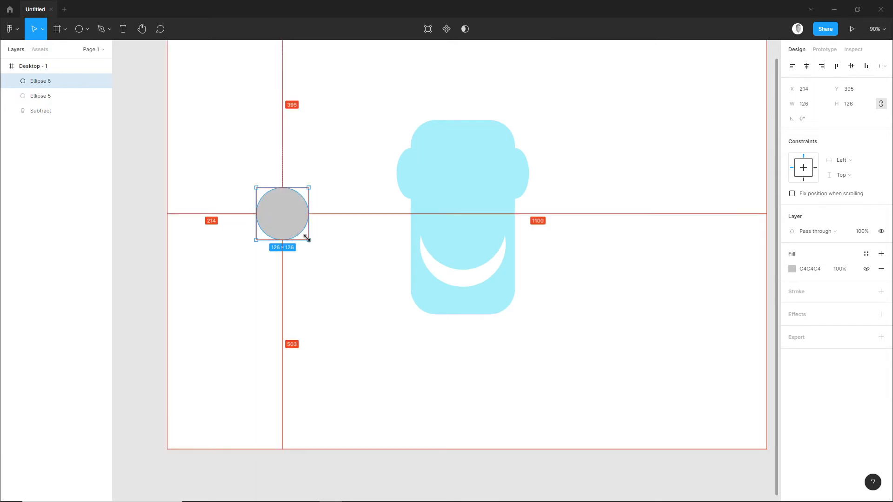
drag(307, 238, 298, 230)
Subtract the smaller inner circle from the larger one to form a ring
drag(238, 182, 311, 243)
click(471, 29)
click(463, 62)
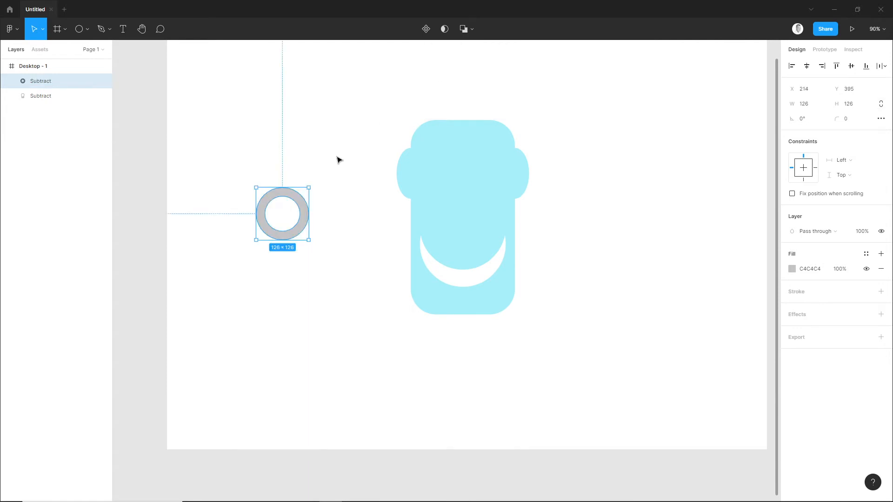
click(337, 160)
Draw a bar of about 140 × 15, tilt it over the ring as a brow, and unite both into an eye of about 60 × 69 on the head
key(r)
drag(243, 177, 303, 184)
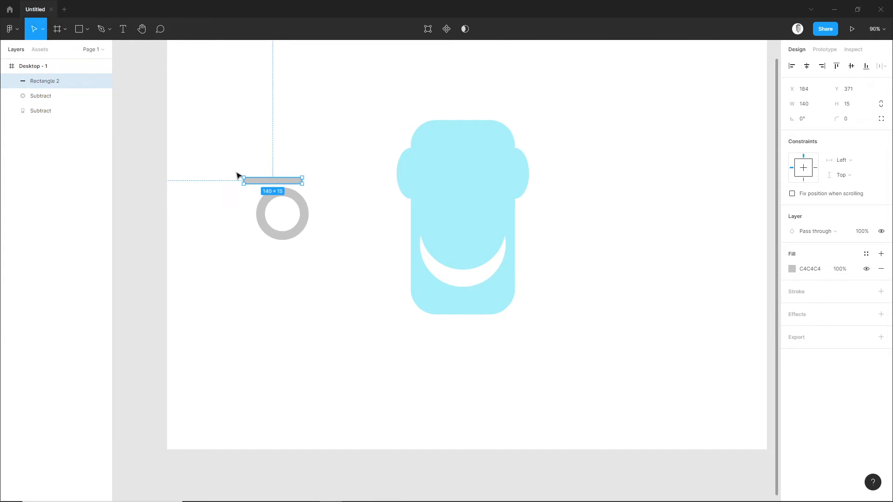
drag(244, 177, 328, 259)
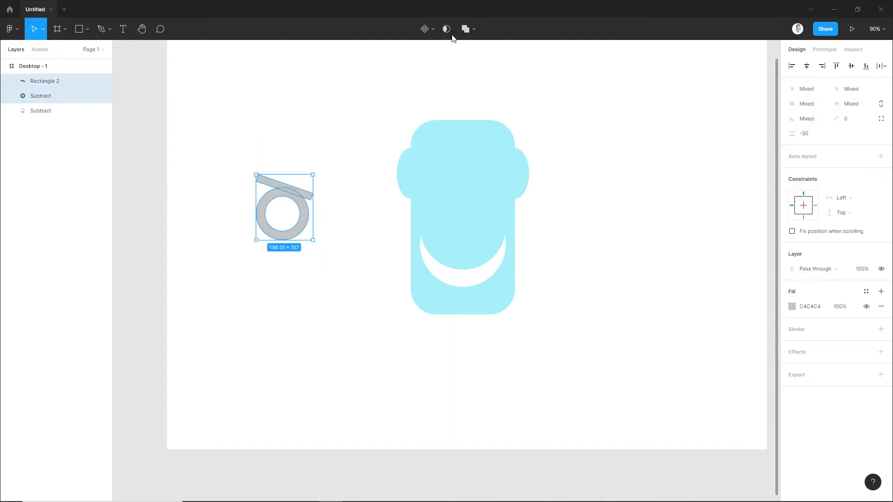
click(467, 29)
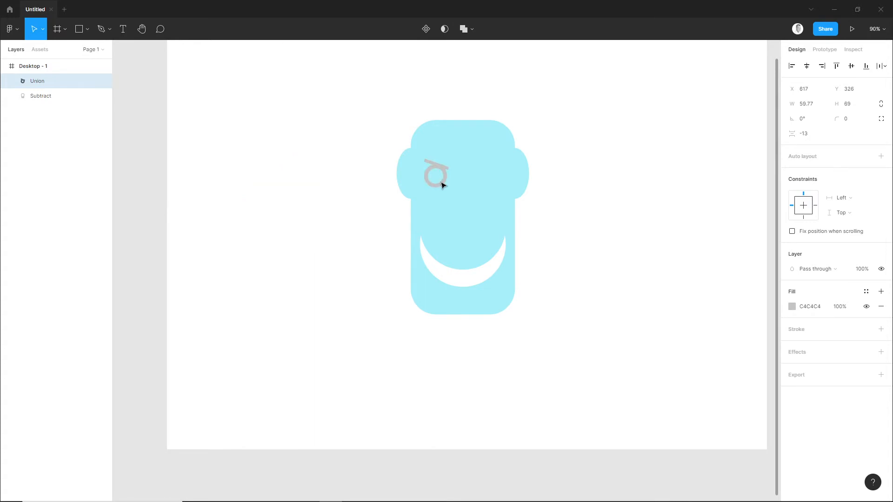
Duplicate the eye to the other side of the head, mirror it horizontally and make it slightly smaller
drag(442, 185, 484, 187)
key(alt)
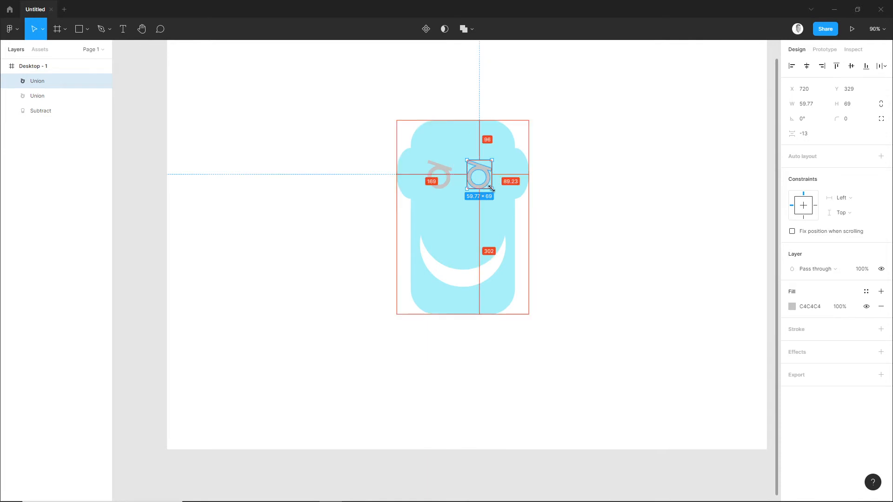
drag(480, 190, 468, 188)
click(333, 221)
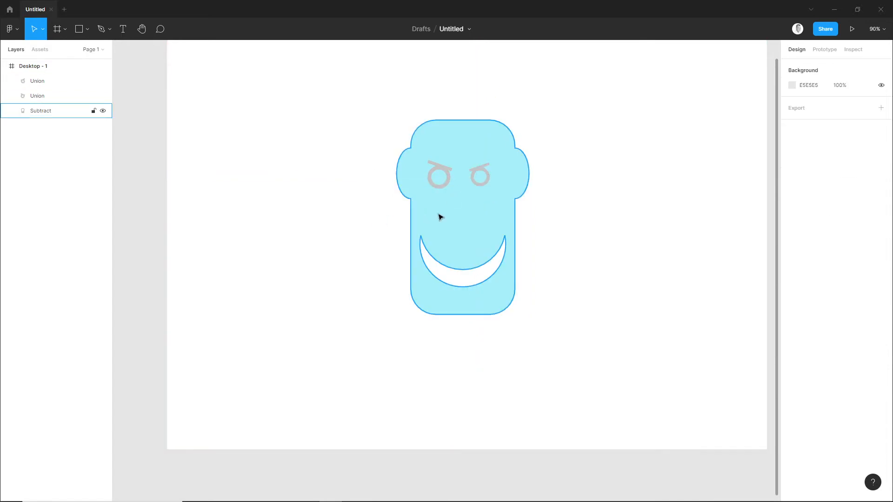
Subtract both eyes from the head shape so they become cut-outs
drag(385, 135, 546, 201)
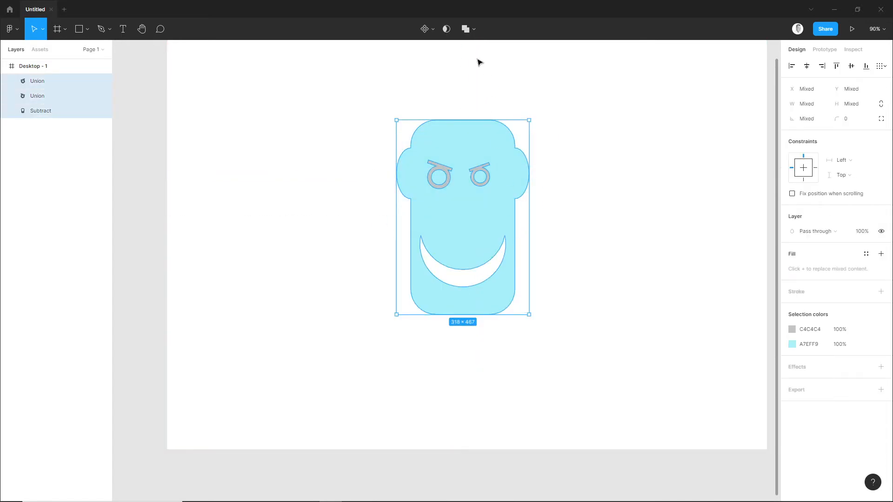
click(466, 30)
key(ctrl+z)
click(471, 29)
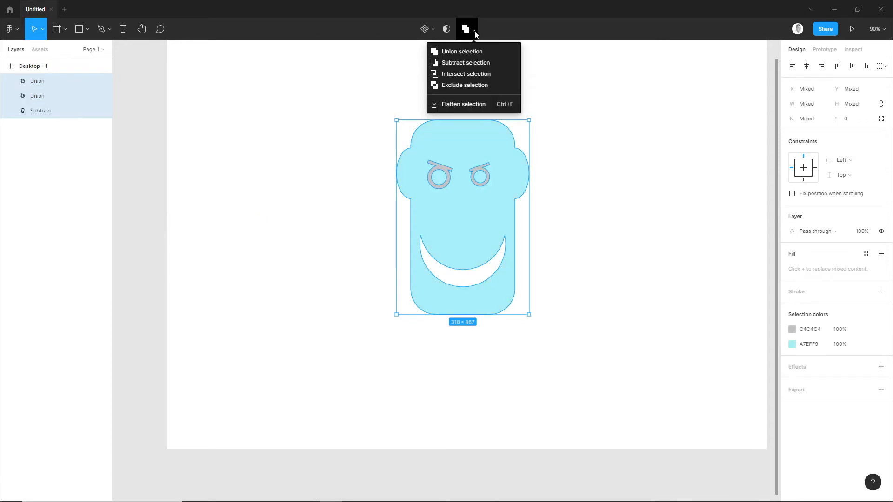
click(469, 61)
click(350, 147)
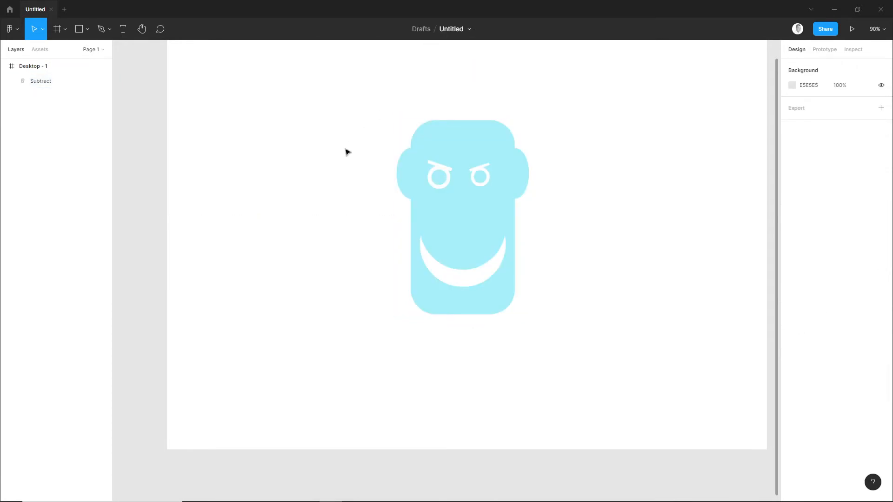
Draw an upright rectangle of about 34 × 142 beside the face and a flat ellipse of about 65 × 25 across its base
click(79, 30)
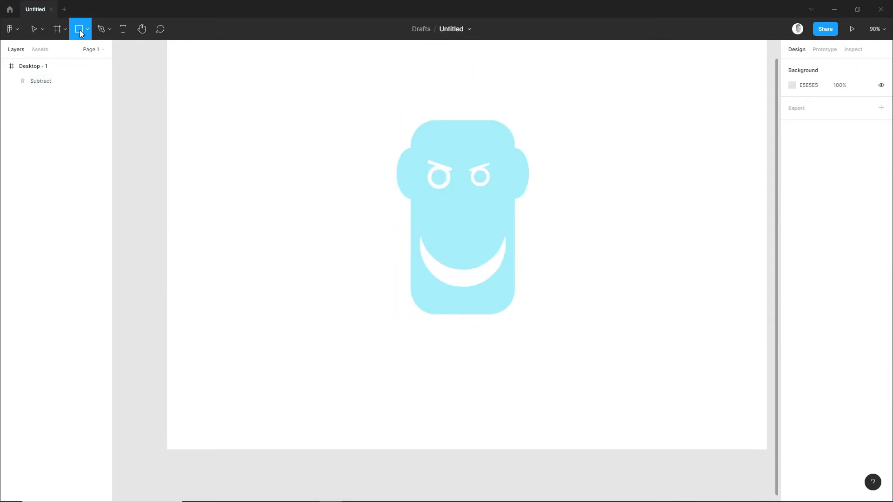
drag(273, 177, 286, 235)
click(83, 29)
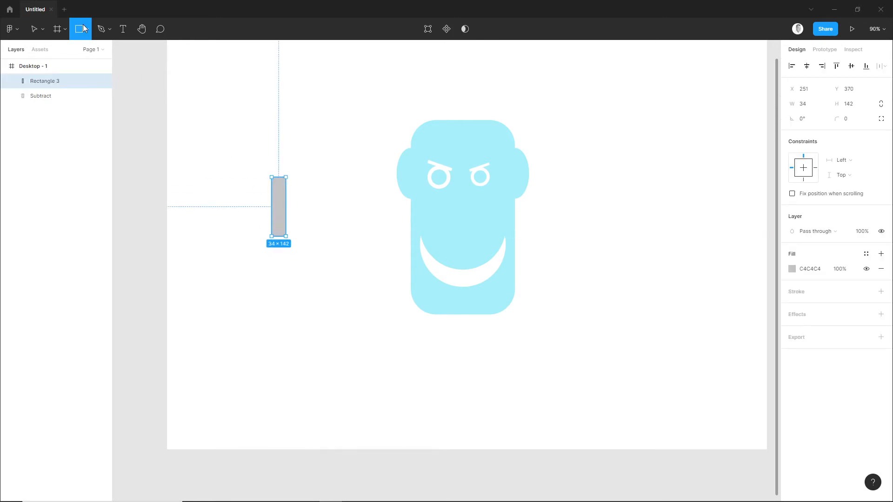
click(87, 29)
click(80, 83)
drag(265, 233, 293, 243)
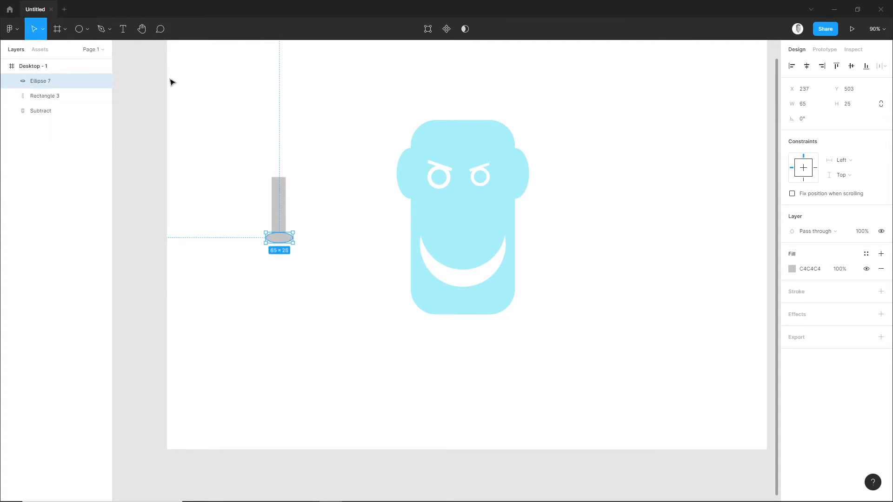
Edit the upright rectangle's points, moving its two upper corners inward to taper it into a narrow-topped nose
click(220, 110)
click(283, 193)
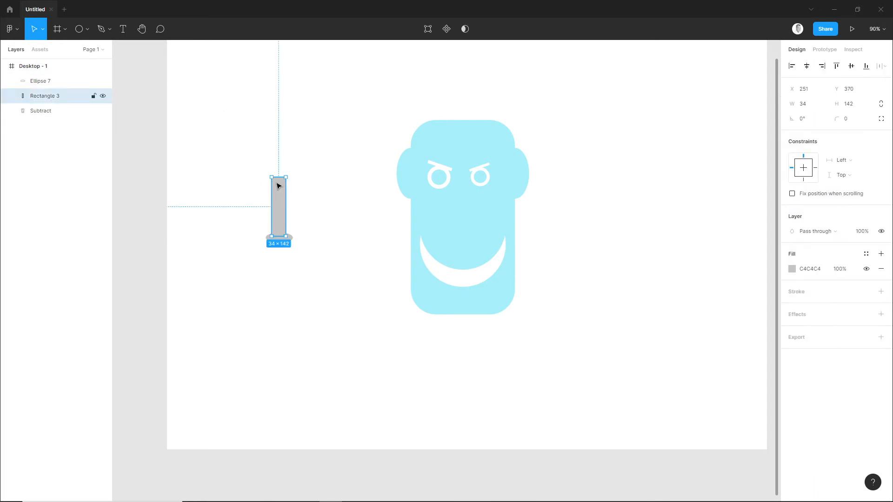
double_click(279, 188)
drag(273, 177, 282, 178)
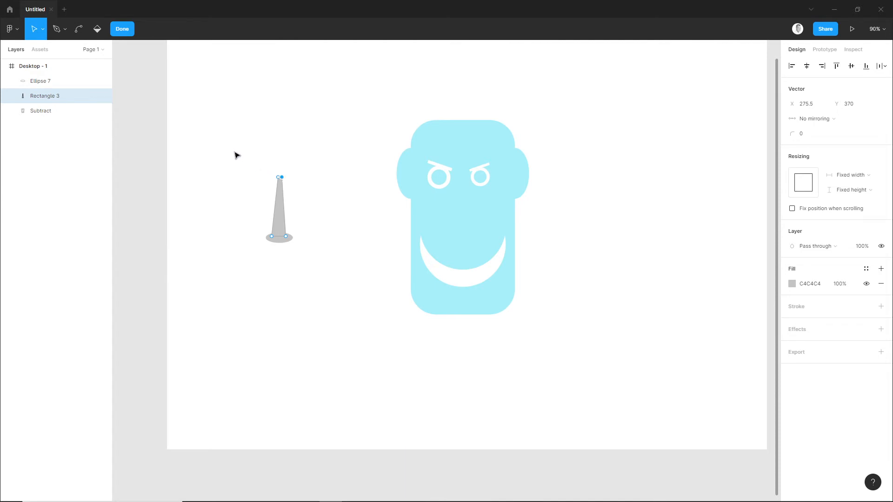
Shorten the tapered nose, unite it with its base ellipse into a shape of about 65 × 102, and place it between eyes and mouth
click(122, 29)
click(280, 186)
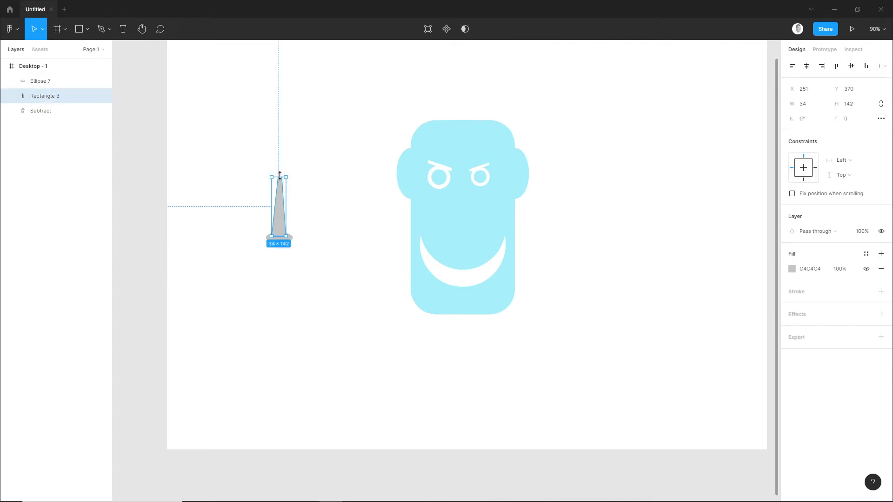
drag(280, 176, 462, 233)
click(251, 186)
click(465, 29)
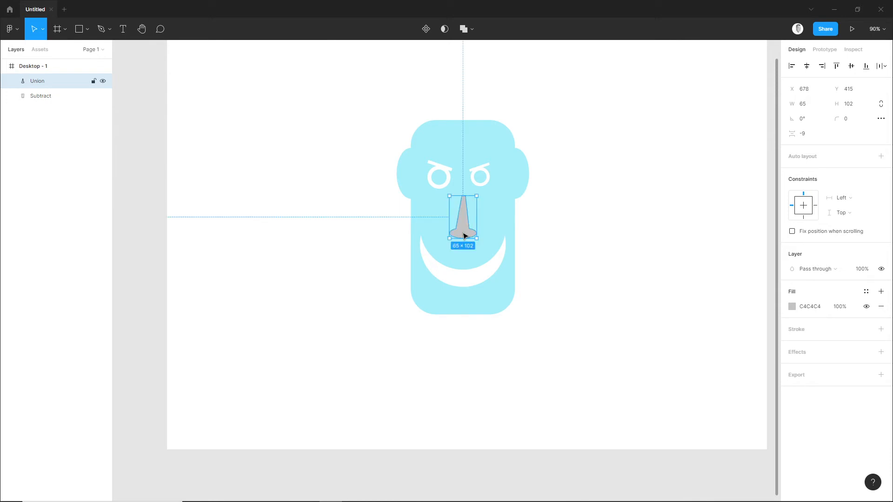
Subtract the united nose from the head shape so it becomes a cut-out
drag(325, 132, 352, 233)
click(417, 237)
shift+click(461, 224)
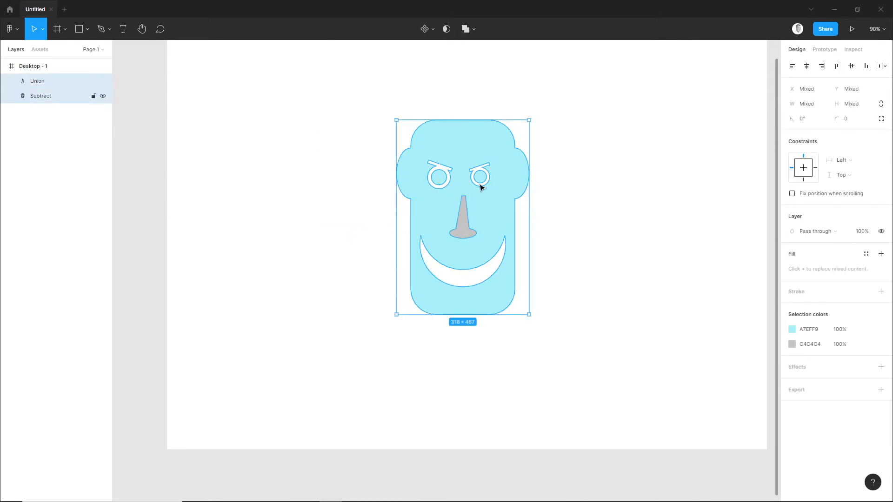
click(473, 28)
click(476, 62)
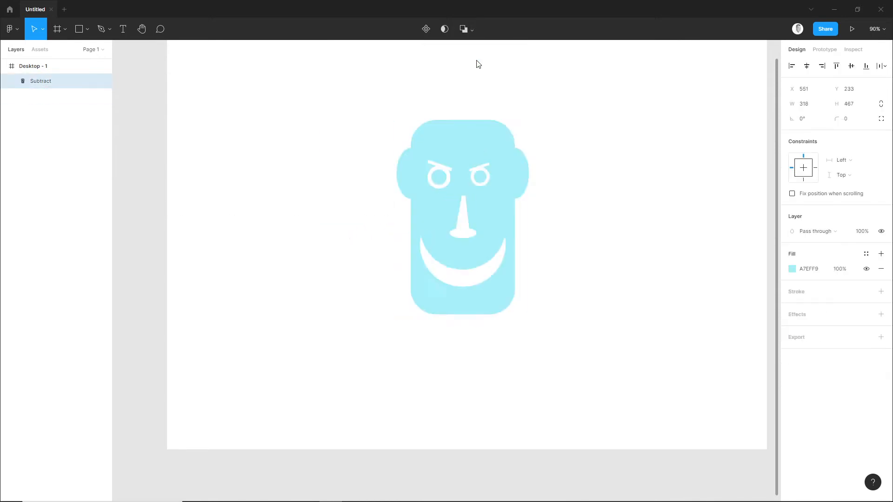
click(342, 163)
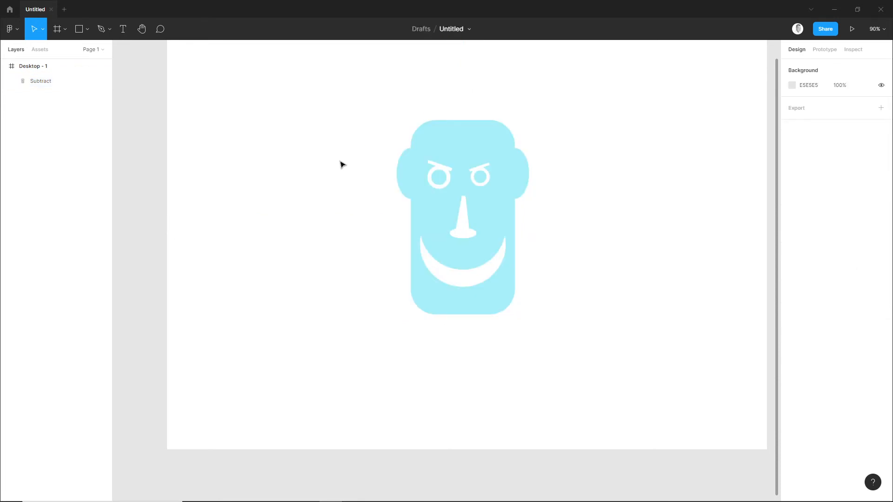
Move the finished face toward the right edge of the Desktop - 1 frame to free space beside it
drag(340, 170, 270, 240)
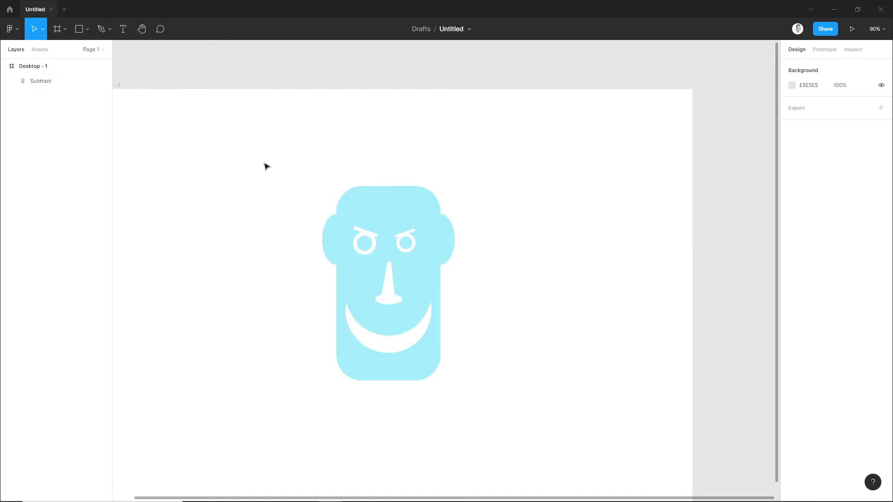
drag(382, 218, 516, 235)
click(411, 237)
drag(313, 231, 334, 223)
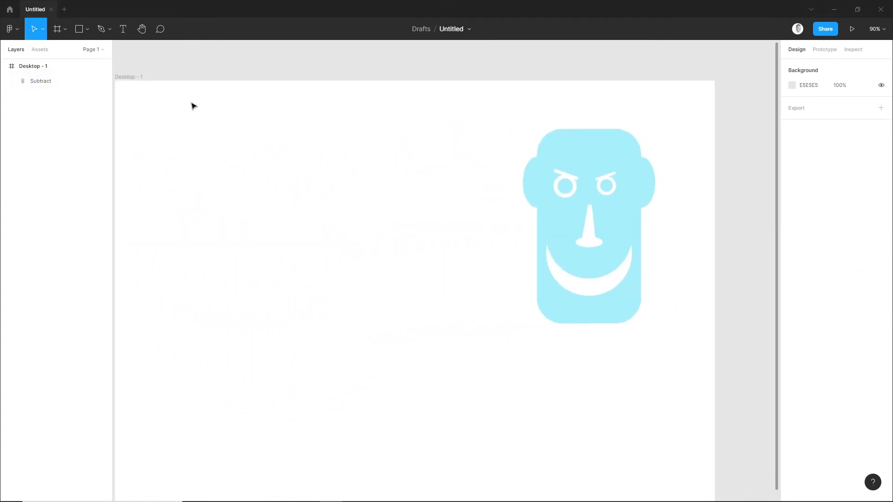
Draw a circle of about 255 × 255 on the empty side of the frame with a smaller concentric circle inside it
click(78, 27)
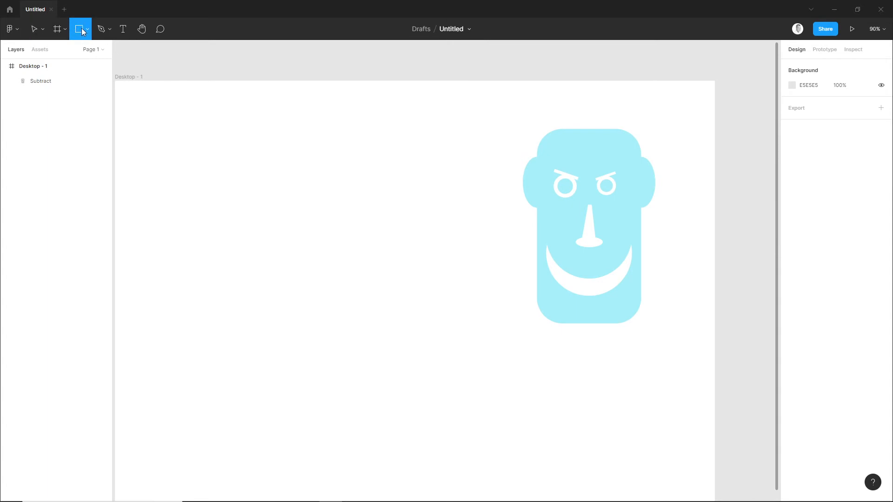
click(85, 29)
click(76, 86)
drag(242, 194, 313, 274)
drag(347, 301, 335, 289)
Subtract the inner circle from the outer one to leave a ring
drag(229, 167, 361, 292)
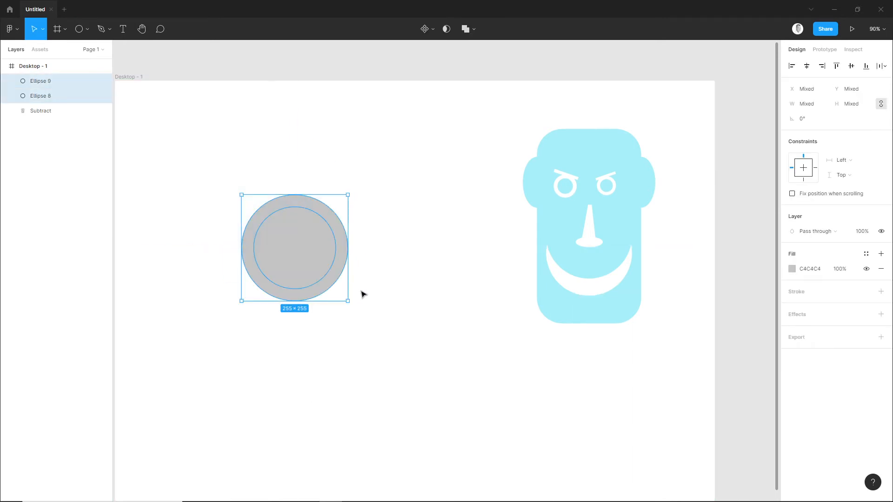
click(474, 30)
click(472, 61)
click(423, 184)
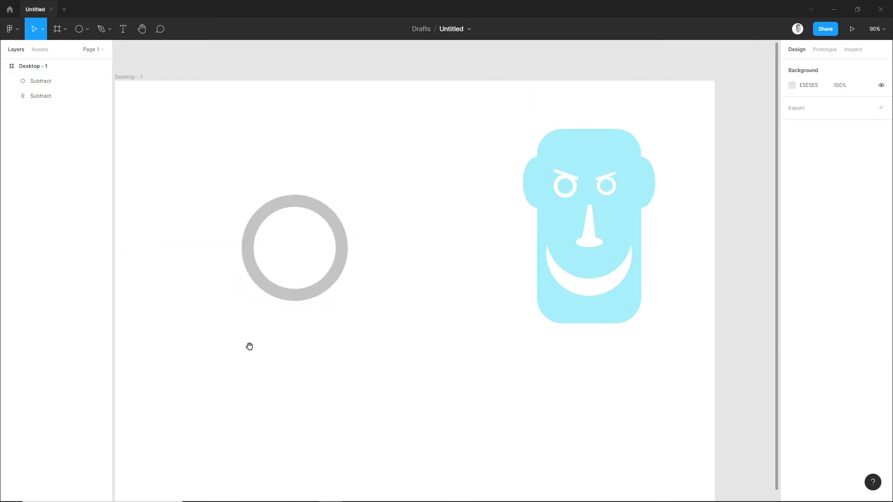
Draw a handle rectangle of about 28 × 240 centred under the ring, with a narrower one of about 21 × 204 inside it
drag(249, 347, 260, 342)
click(86, 29)
click(85, 50)
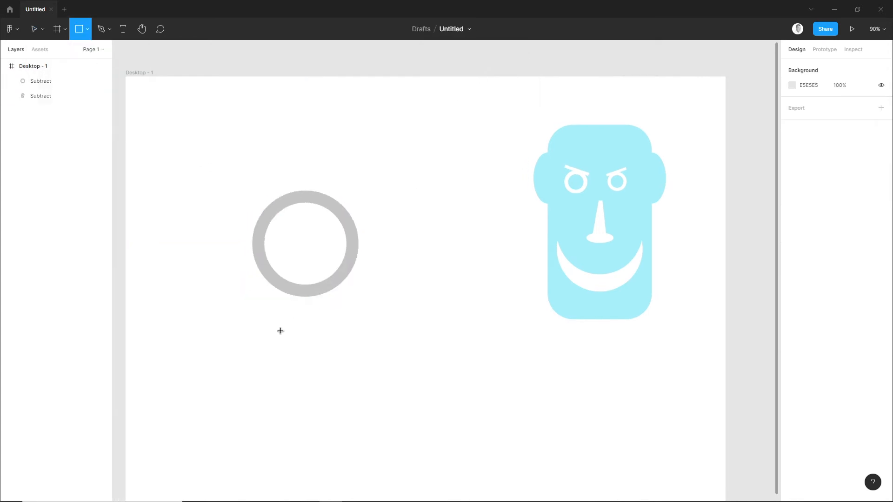
mouse_move(293, 289)
mouse_down()
mouse_move(314, 392)
mouse_move(306, 389)
mouse_up()
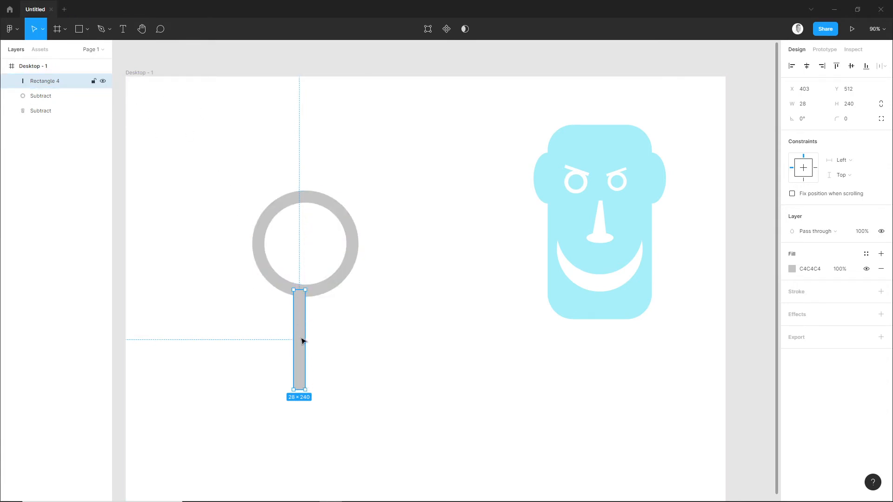
drag(301, 338, 307, 339)
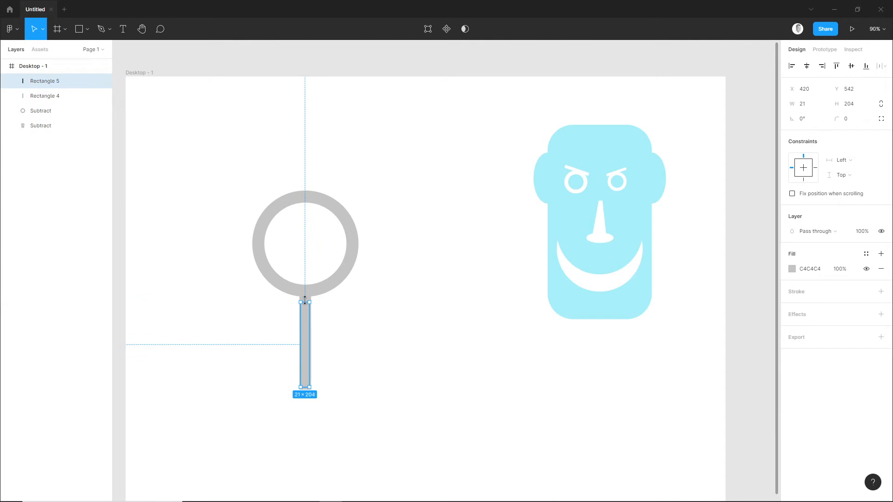
Subtract the inner rectangle from the handle to hollow it out
shift+click(305, 298)
click(473, 29)
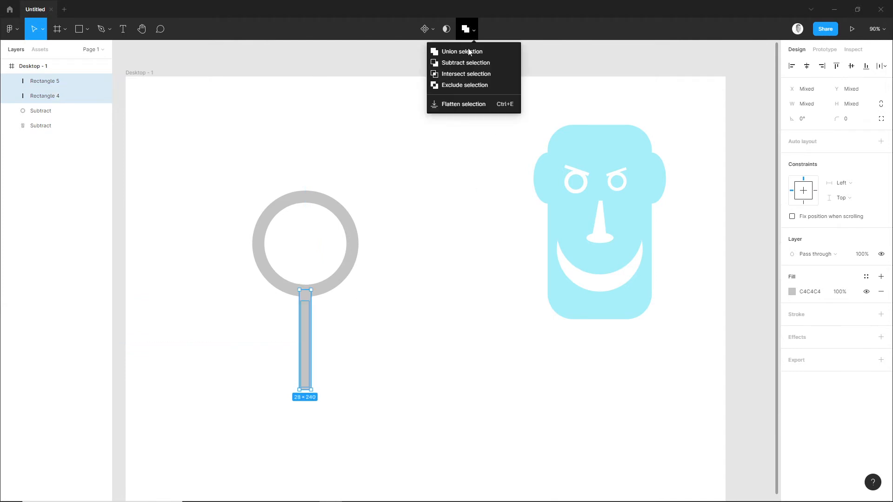
click(466, 63)
click(436, 252)
Draw a large circle of about 535 × 535 covering the whole magnifying glass
click(87, 29)
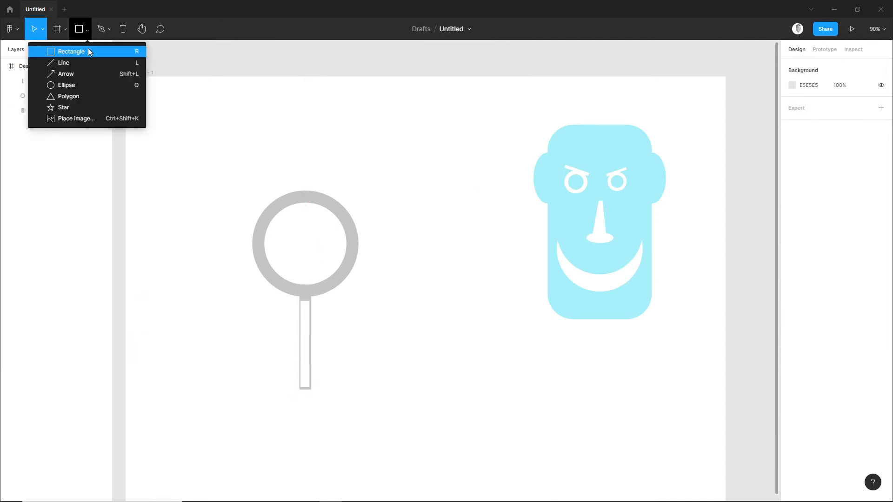
click(82, 84)
mouse_move(204, 176)
mouse_down()
mouse_move(396, 428)
mouse_move(344, 400)
mouse_move(311, 400)
mouse_move(322, 404)
mouse_up()
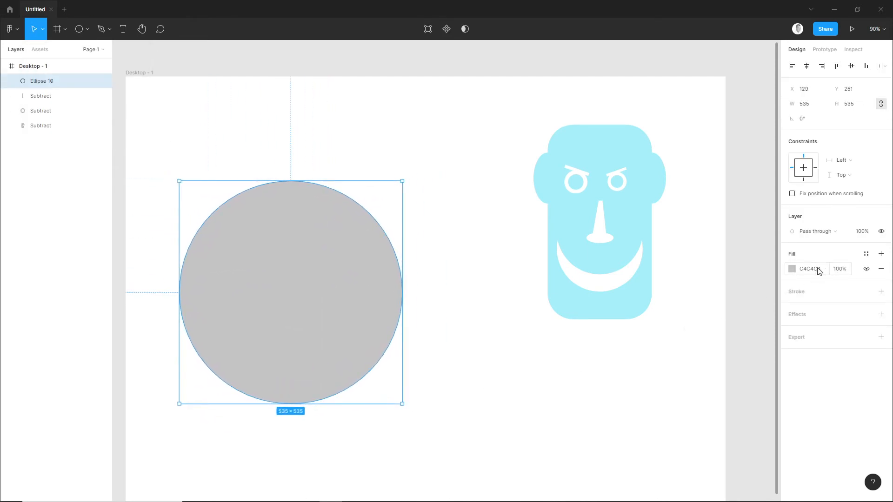
Give the large circle an inside stroke in 8AA2F4 with thickness 19 and remove its fill
click(795, 292)
click(792, 307)
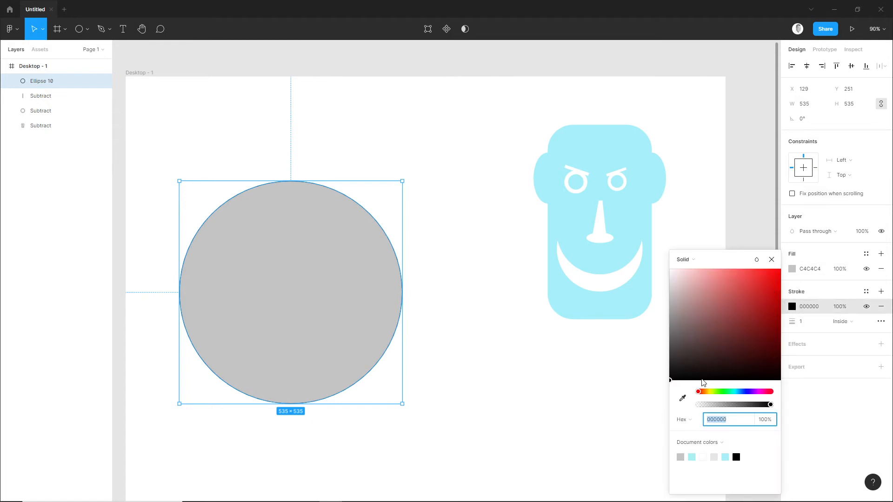
drag(756, 392, 743, 392)
mouse_move(742, 326)
mouse_down()
mouse_move(705, 270)
mouse_move(717, 273)
mouse_up()
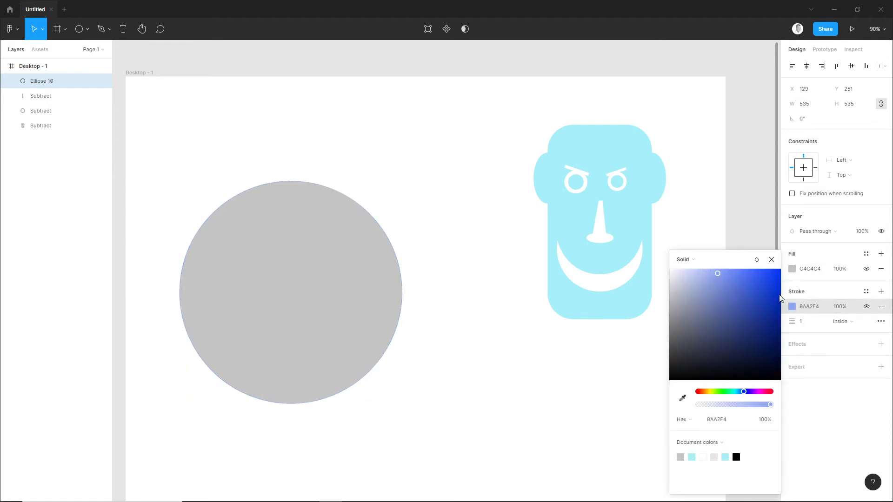
drag(803, 321, 816, 324)
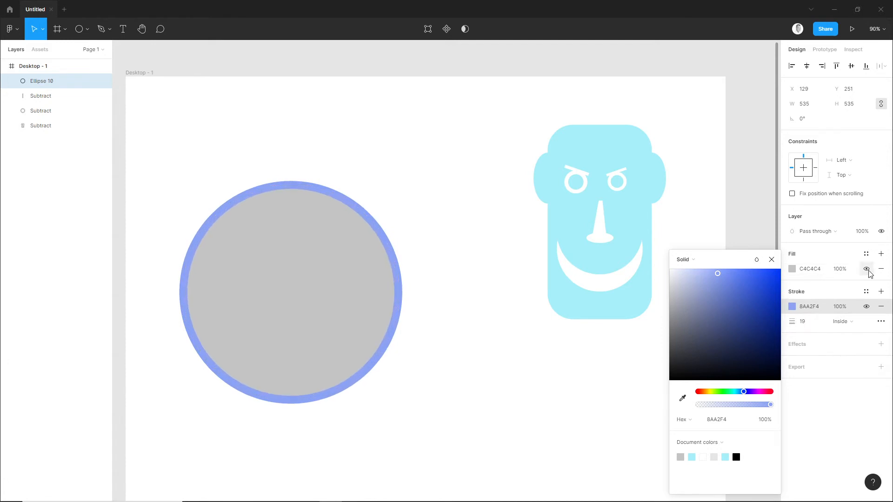
click(881, 269)
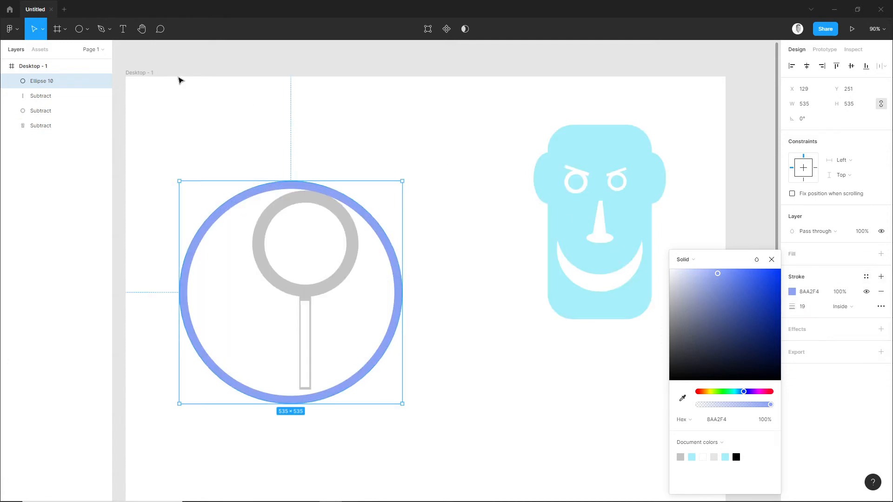
Move the outlined circle so it is centred horizontally around the magnifying glass
click(202, 122)
click(233, 201)
drag(226, 207, 241, 199)
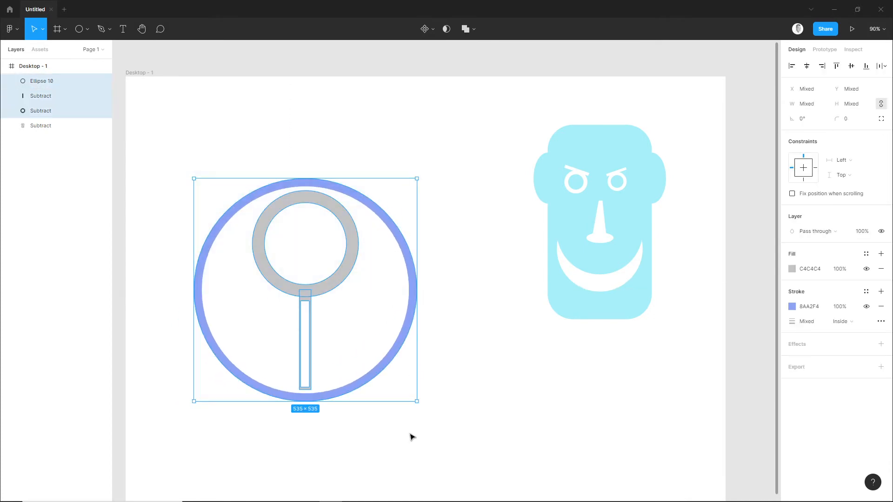
Rotate the circle, ring and handle together so the magnifying glass tilts diagonally, and unite them into one shape
drag(421, 402, 328, 420)
click(468, 29)
click(467, 51)
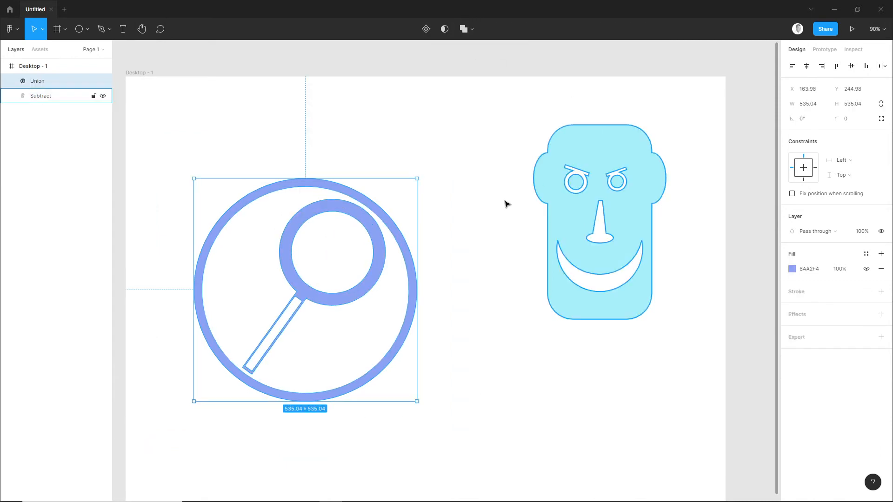
click(483, 219)
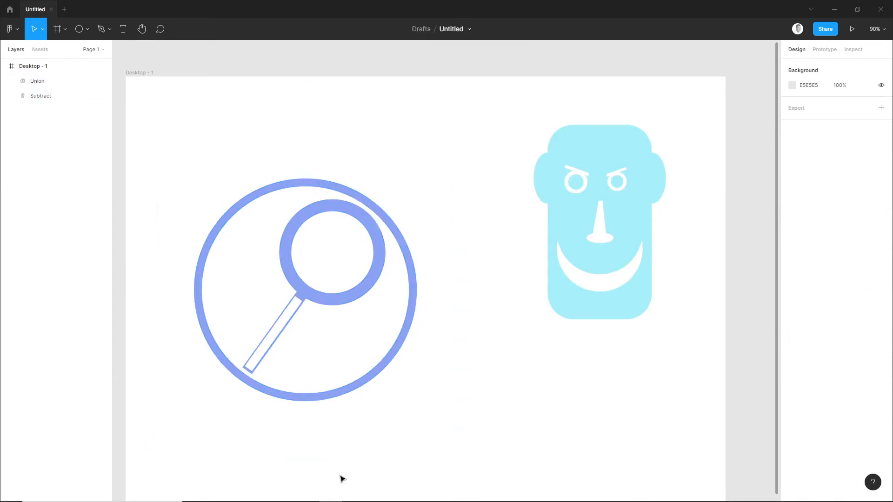
Scale the united magnifying-glass icon down around its centre to about 239 × 239
click(379, 379)
drag(417, 402, 356, 339)
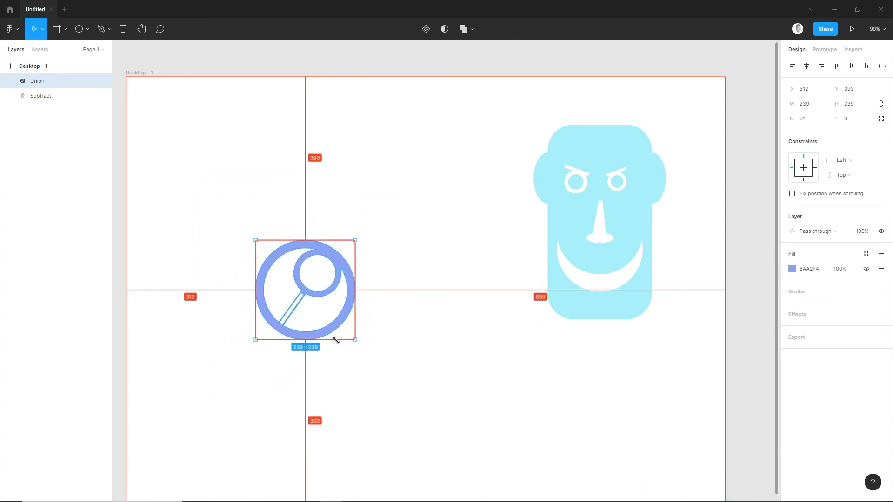
click(355, 370)
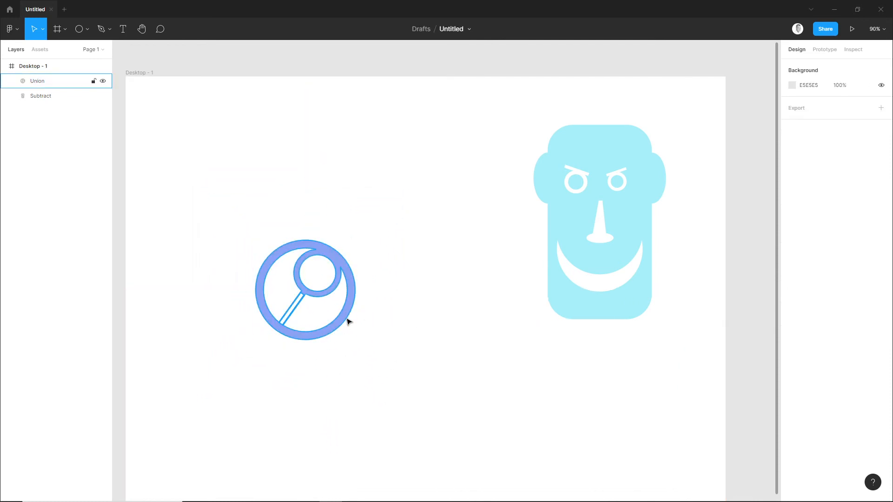
Add a second Desktop frame of 1440 × 1024 beside the first one and return to the Move tool
click(57, 29)
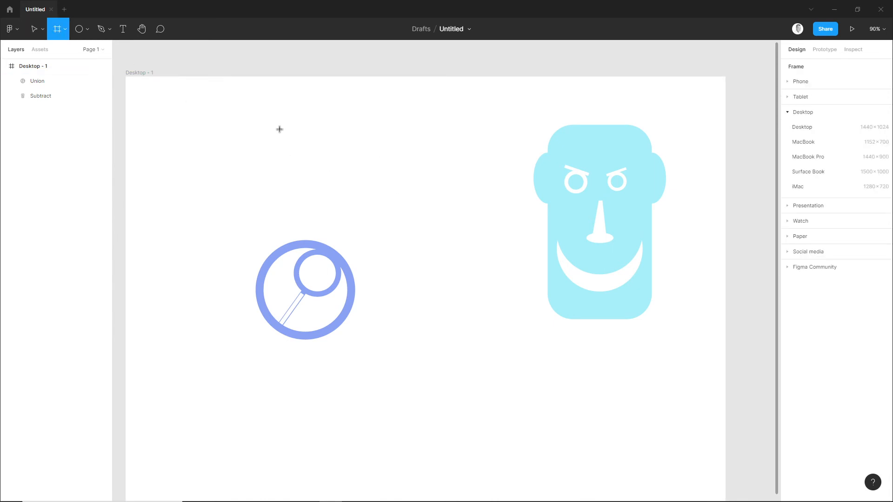
click(808, 129)
click(720, 130)
key(c)
drag(676, 138, 467, 144)
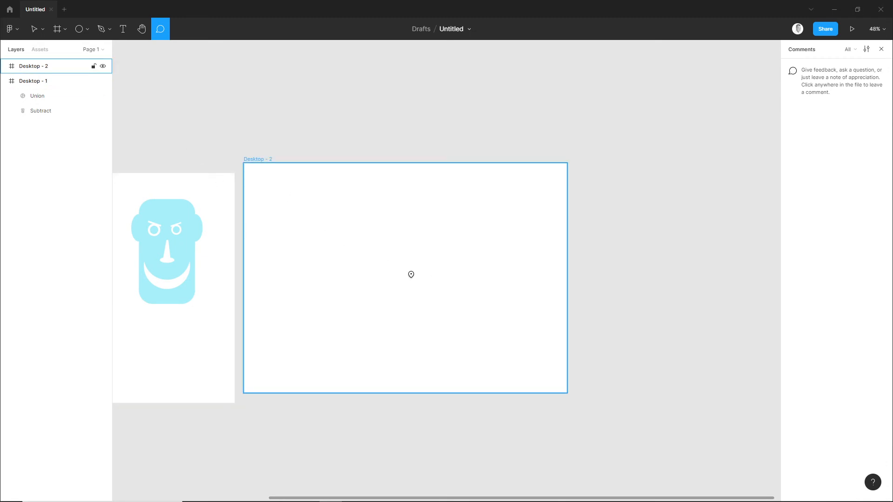
click(34, 29)
scroll(375, 284, up, 3)
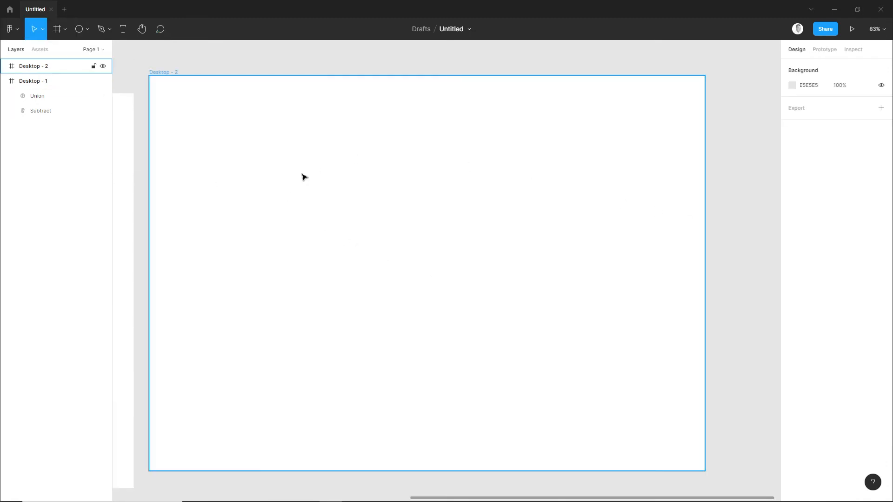
Draw a circle of about 543 × 543 on the new frame and lower its top point slightly in point editing
click(80, 29)
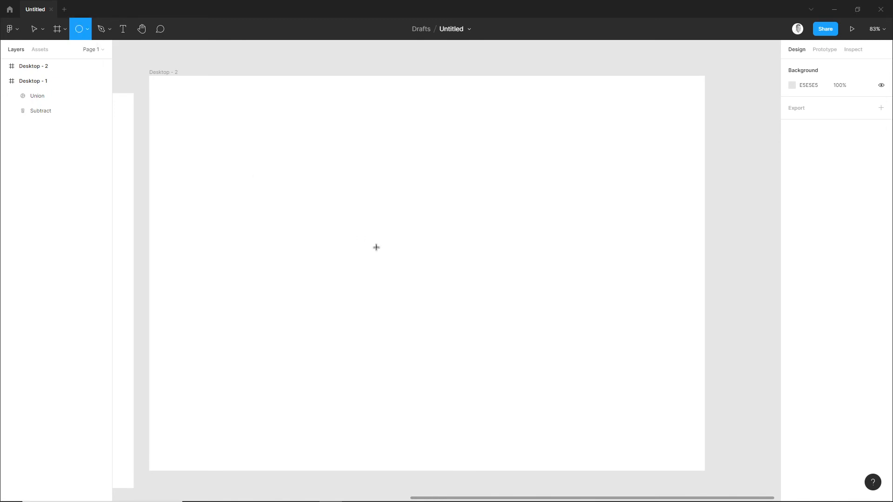
drag(343, 202, 552, 412)
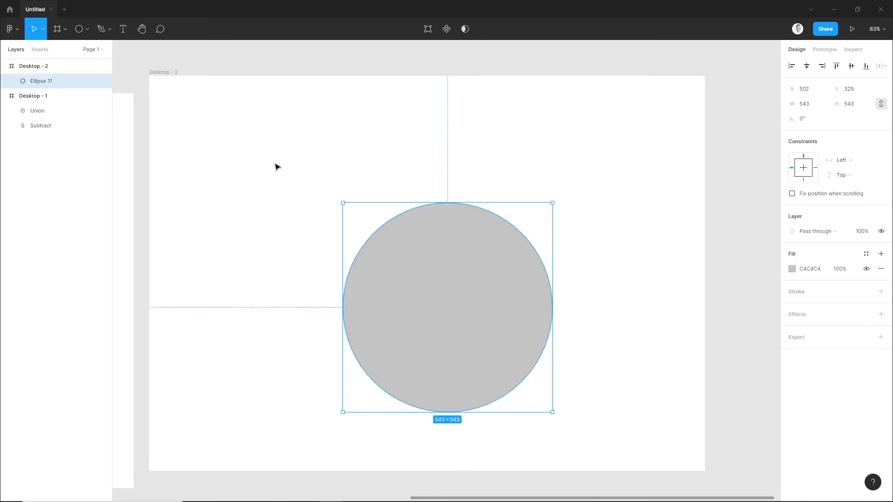
double_click(456, 285)
click(448, 209)
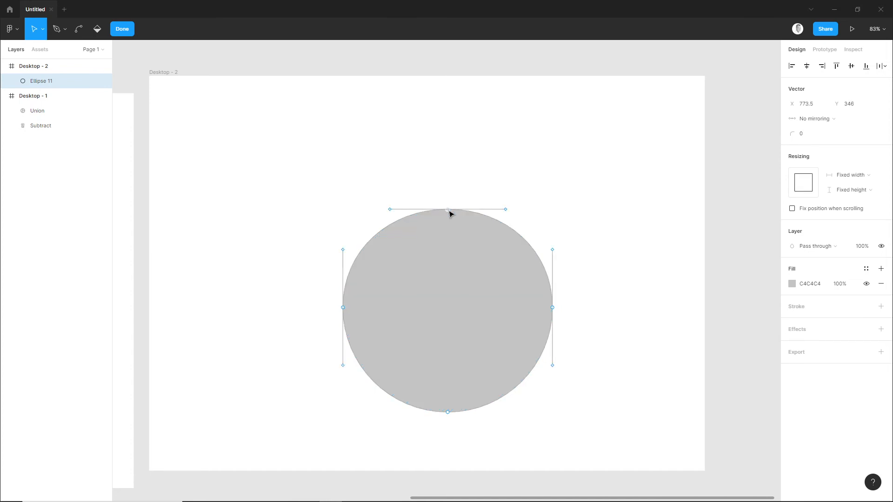
drag(449, 211, 450, 213)
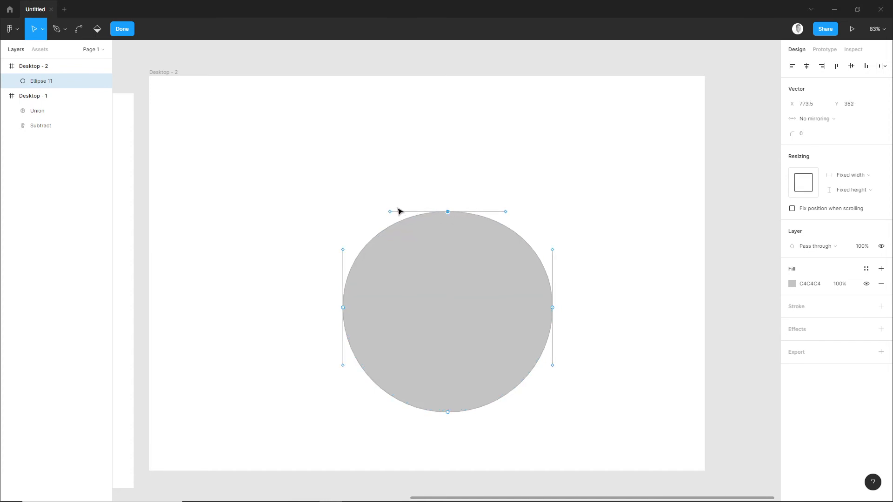
Raise both curve handles of the circle's top point to form a dip between two rounded lobes
drag(390, 212, 391, 191)
drag(506, 211, 497, 188)
click(392, 192)
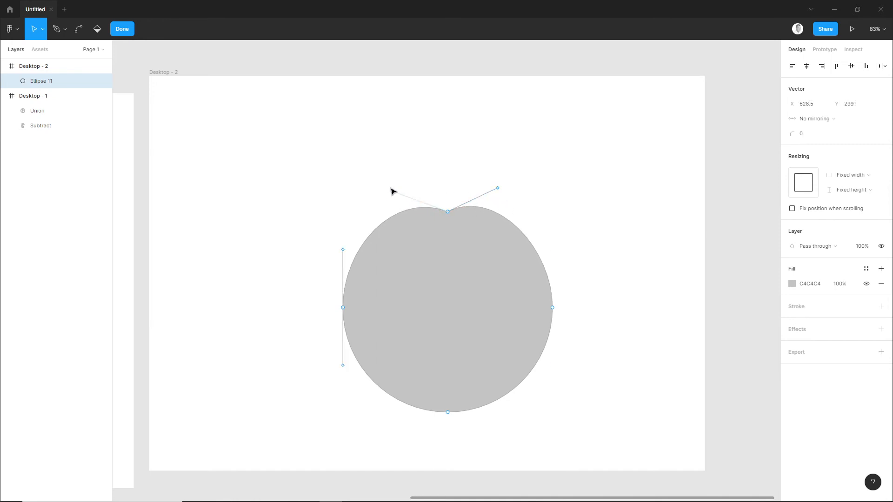
drag(391, 191, 390, 186)
Pull both curve handles of the shape's bottom point downward to form a notch between two lobes, and finish point editing
click(448, 413)
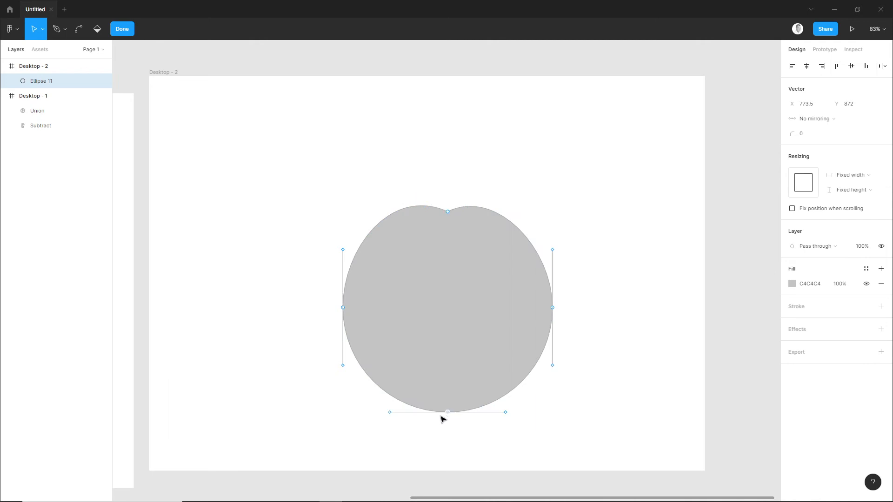
drag(390, 413, 396, 442)
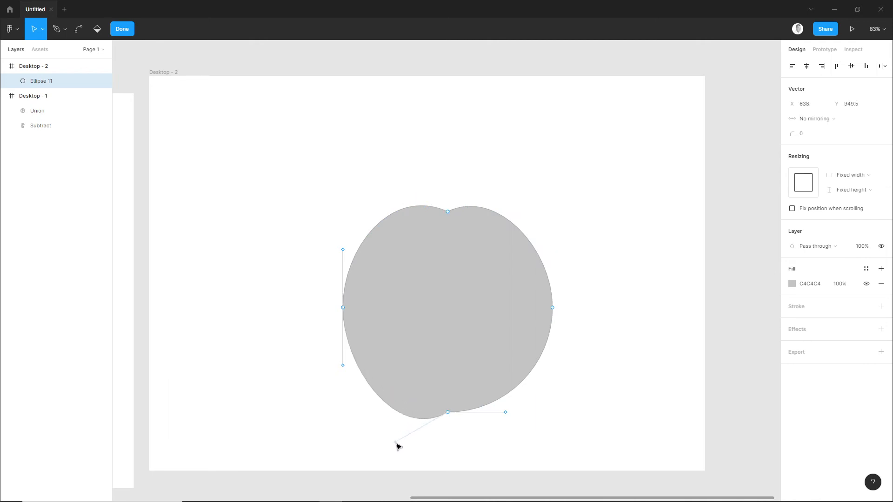
drag(506, 412, 499, 446)
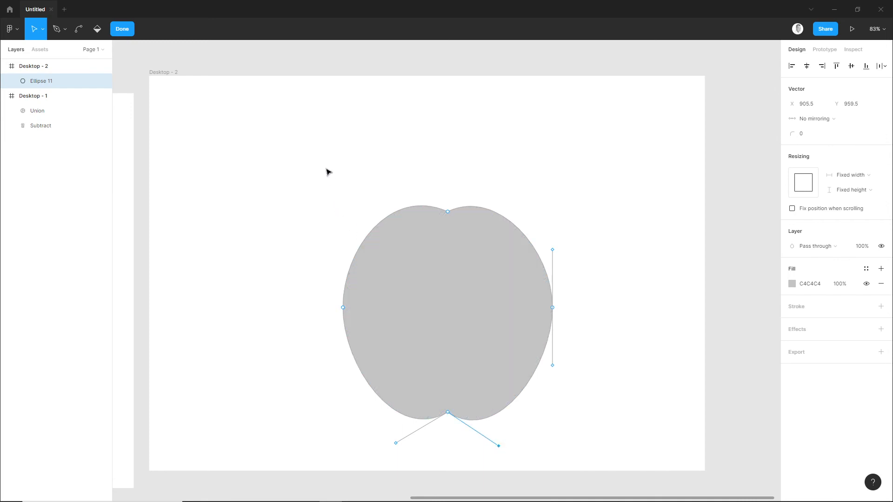
key(Return)
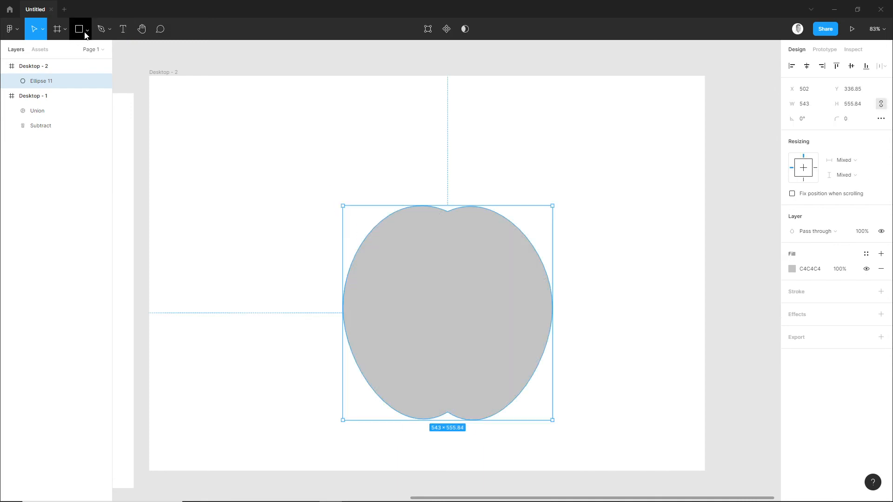
Draw a closed, curved stem outline about 76 × 134 rising from the apple's top dip with the Pen tool
click(110, 29)
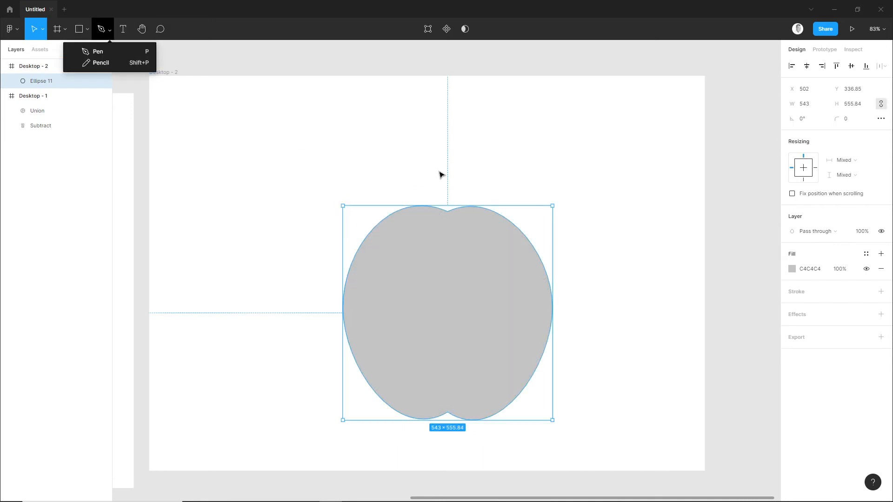
click(106, 30)
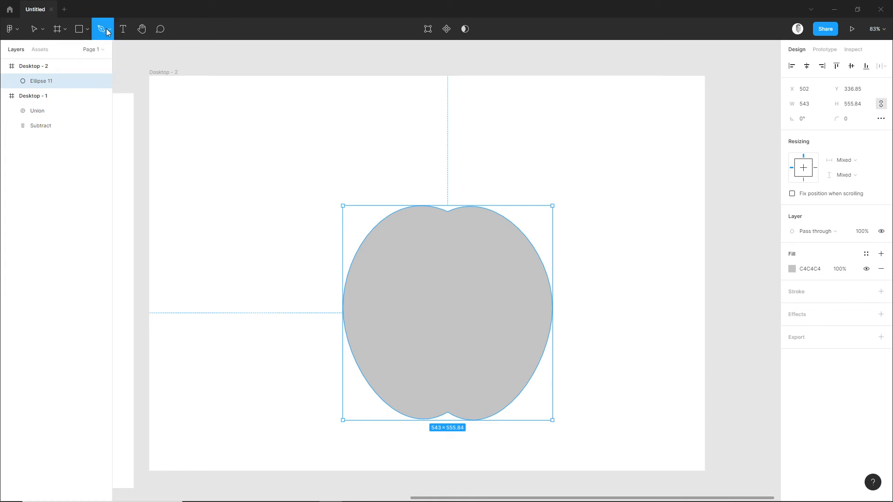
click(464, 169)
drag(439, 221, 446, 245)
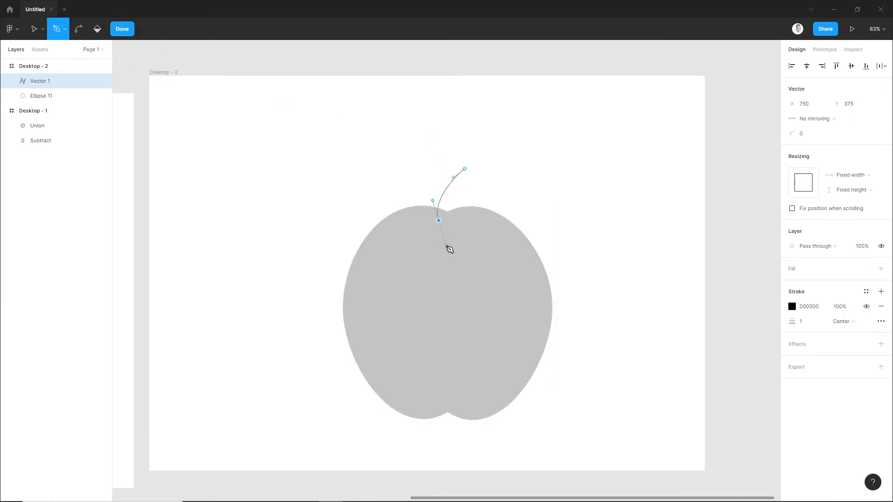
click(447, 221)
click(467, 172)
drag(481, 169, 503, 147)
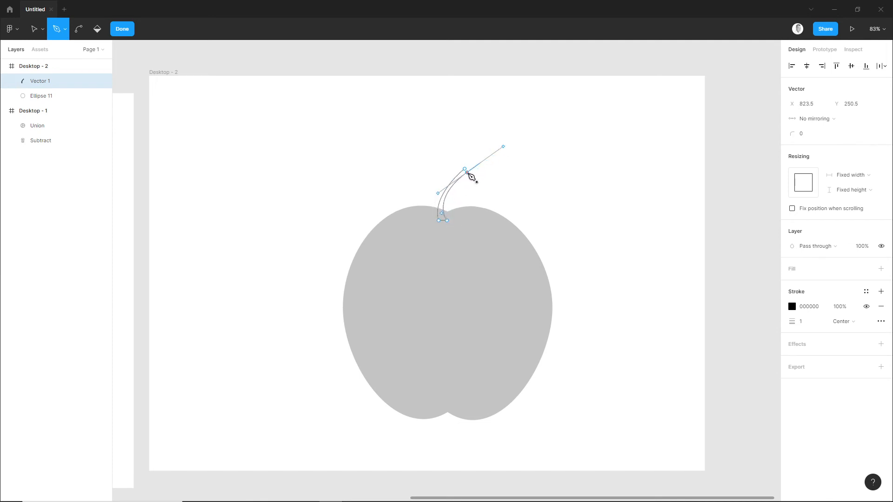
click(466, 172)
click(464, 168)
Give the stem a C4C4C4 fill, set its stroke width to 0 and finish vector editing
click(881, 269)
click(808, 336)
text(0)
key(Return)
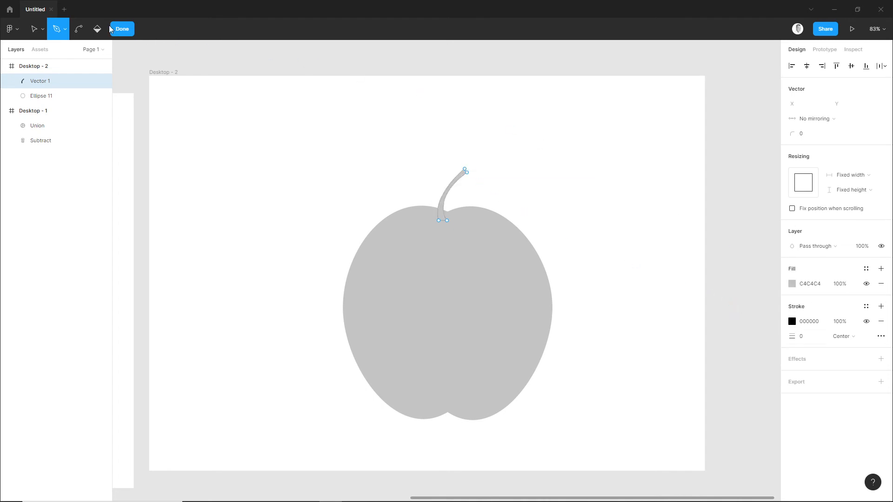
click(112, 29)
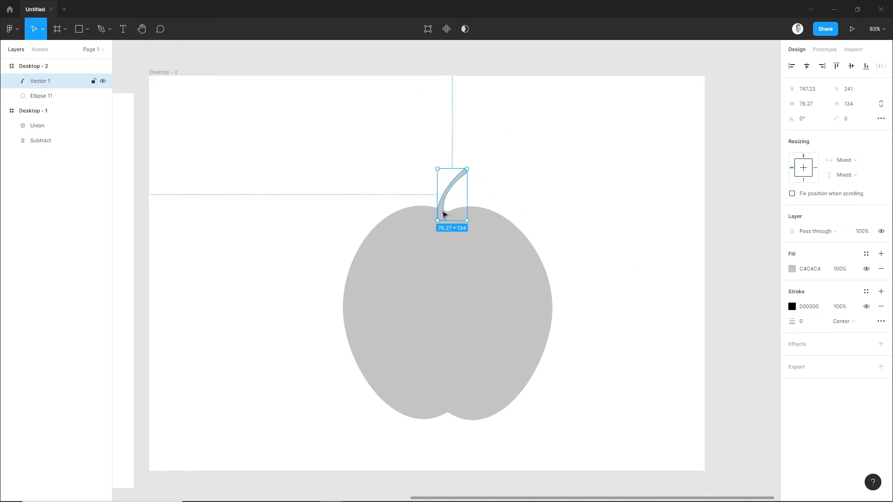
Narrow the stem to about 57 wide and unite it with the apple body using Union
drag(437, 210, 445, 210)
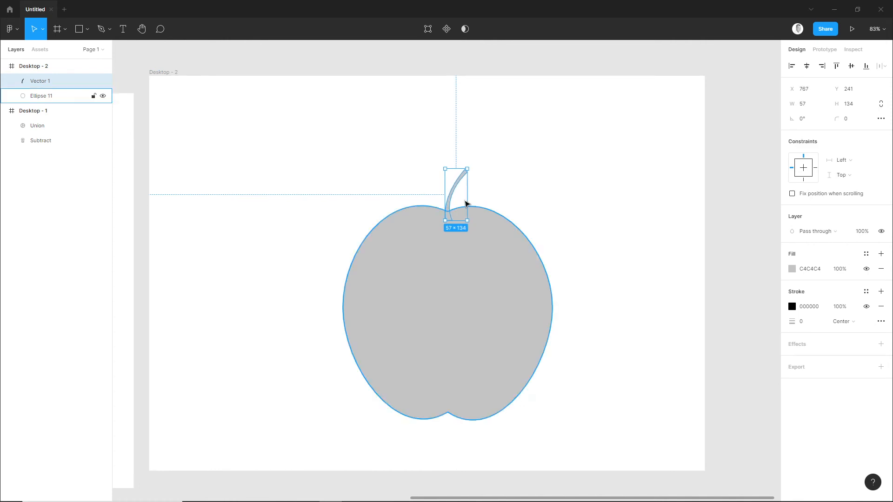
click(407, 175)
drag(386, 161, 479, 187)
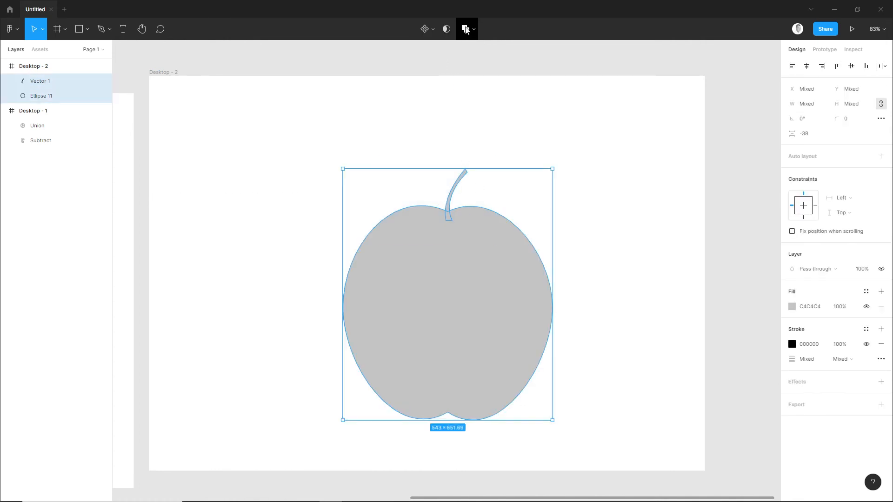
click(464, 28)
click(593, 158)
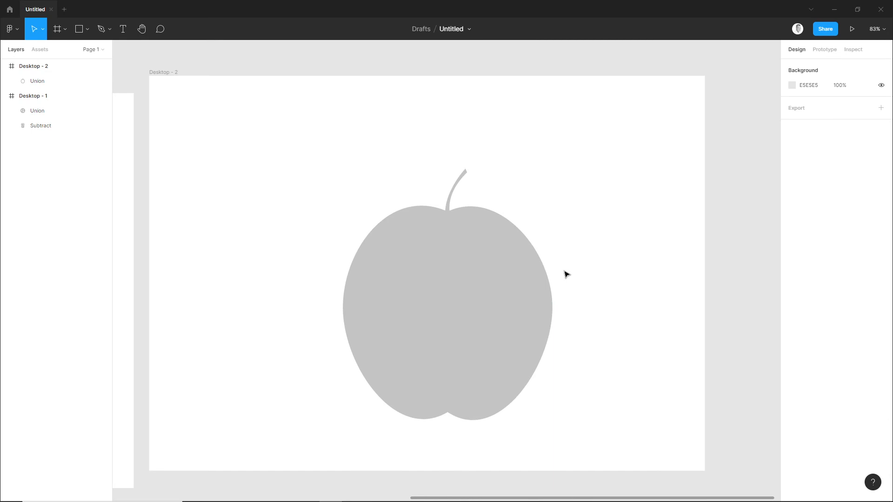
Set the united apple's fill to pink D83D75 at 59% opacity
click(478, 282)
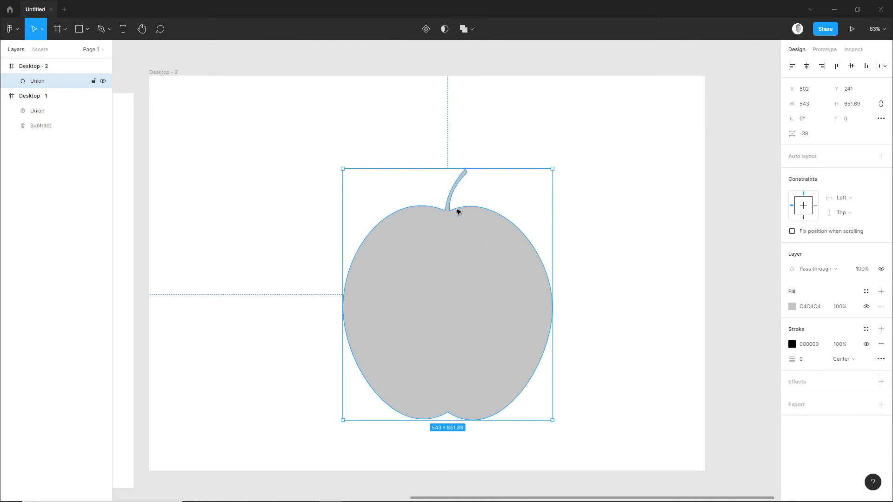
click(791, 306)
drag(768, 310, 749, 286)
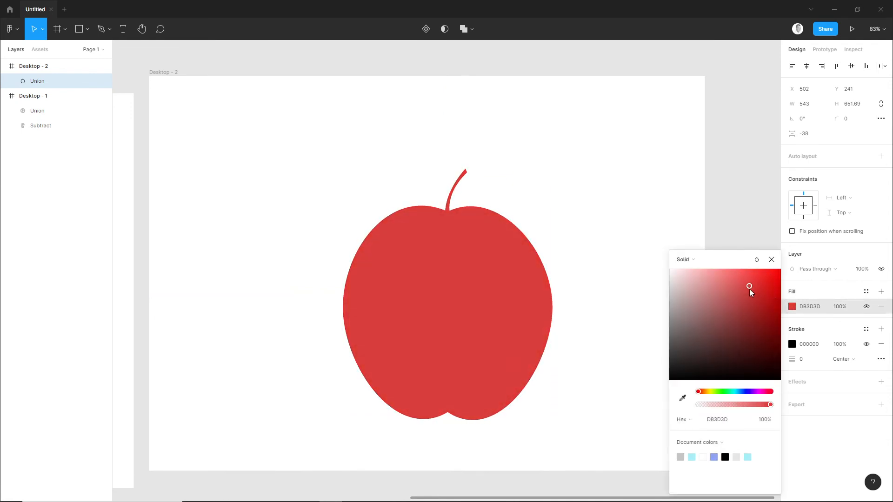
click(770, 393)
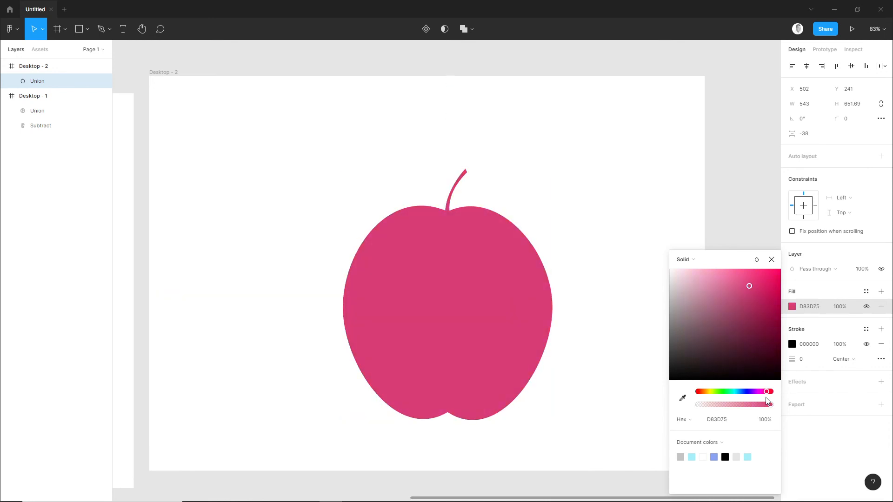
drag(771, 407, 741, 407)
click(592, 259)
Move the apple to about X 466, Y 147 and paste a copy exactly on top of it
click(507, 328)
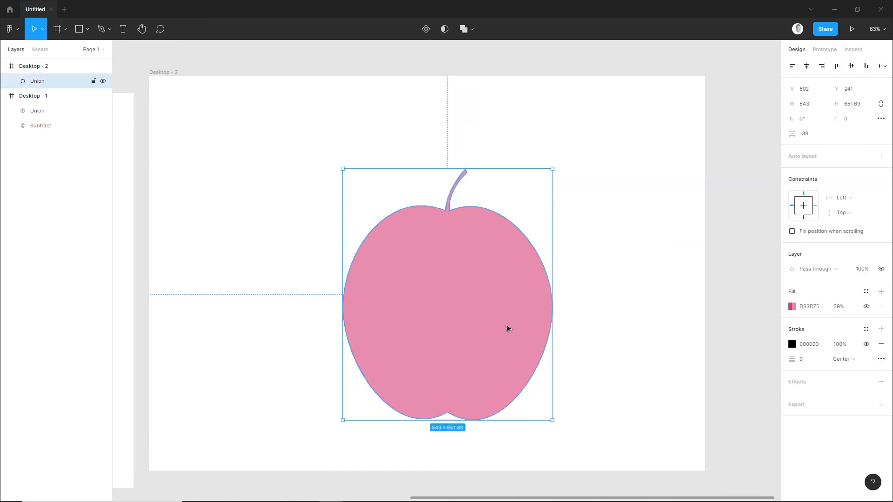
drag(516, 349, 480, 297)
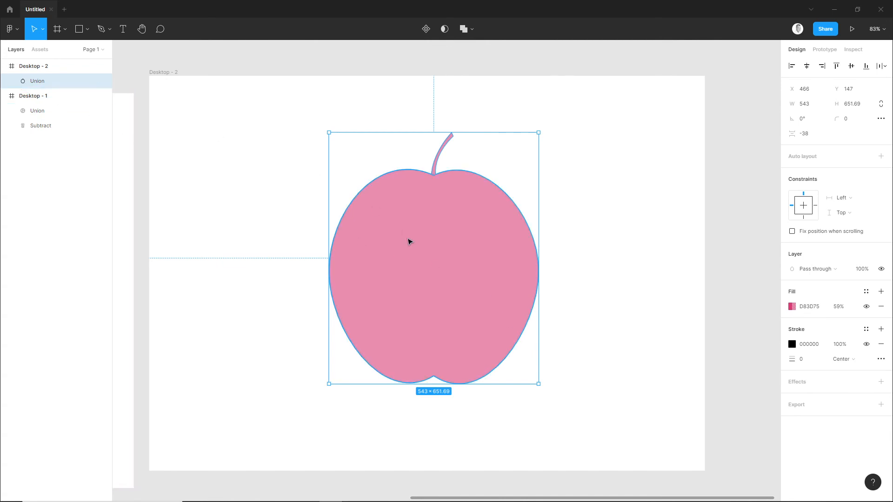
key(ctrl+v)
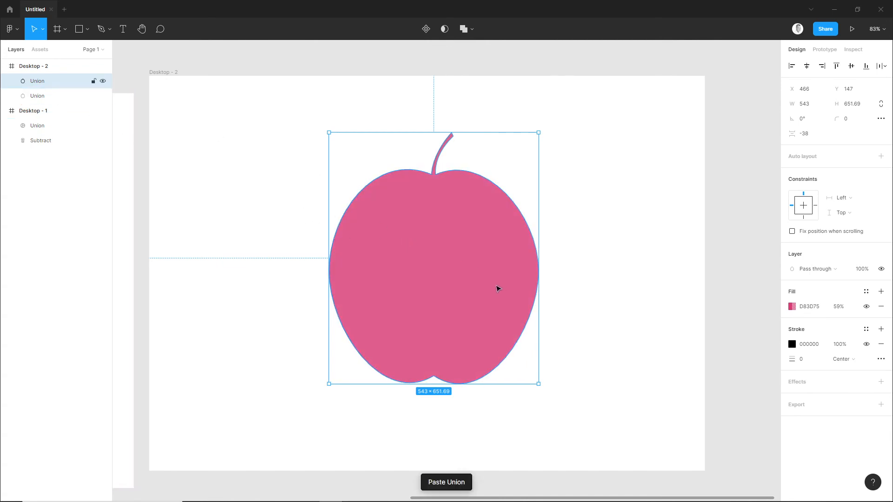
drag(496, 286, 425, 284)
key(ctrl+z)
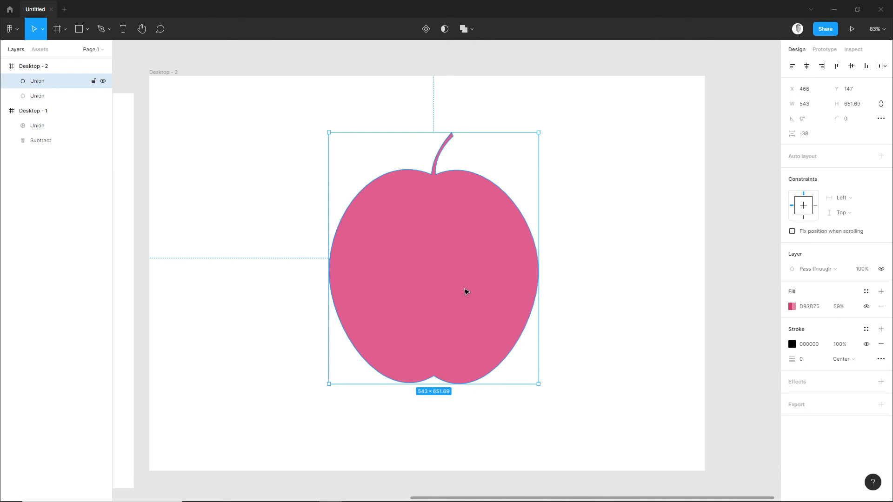
Draw an ellipse of about 655 × 728 over the apple, leaving only a crescent along its right edge uncovered
click(87, 29)
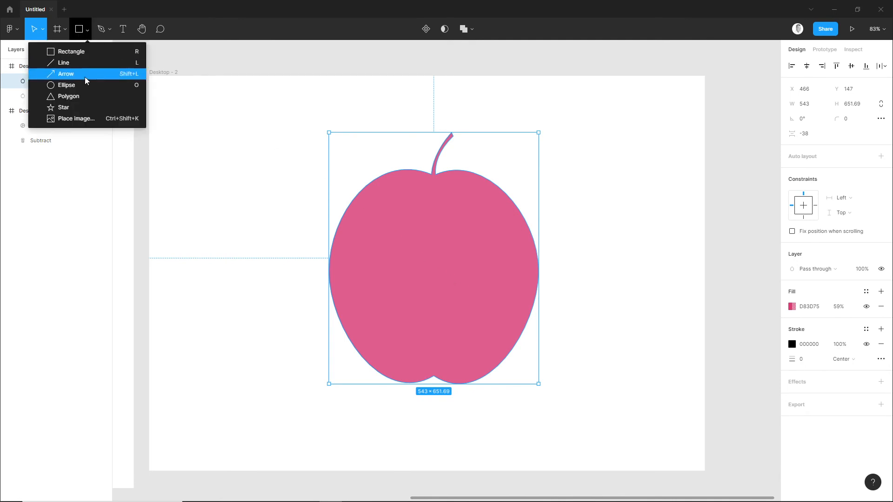
click(70, 85)
drag(262, 139, 515, 384)
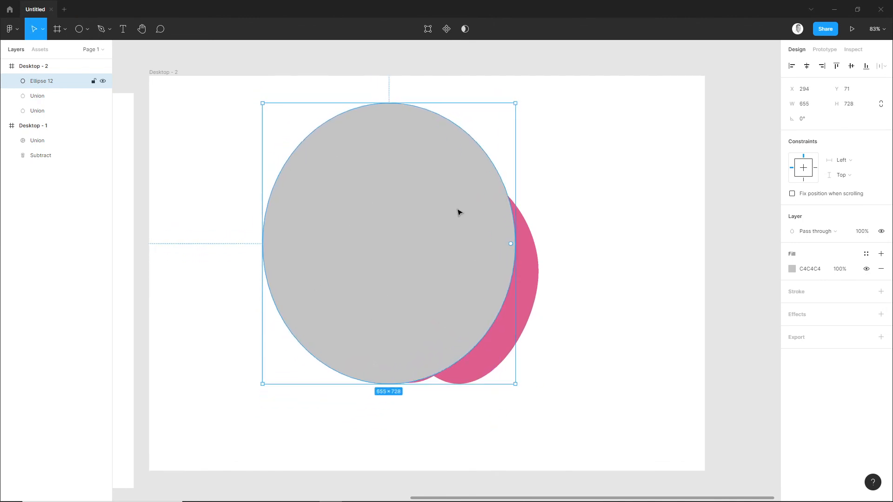
click(595, 225)
Set the upper apple copy's fill to E20D5A at 100% opacity
click(530, 266)
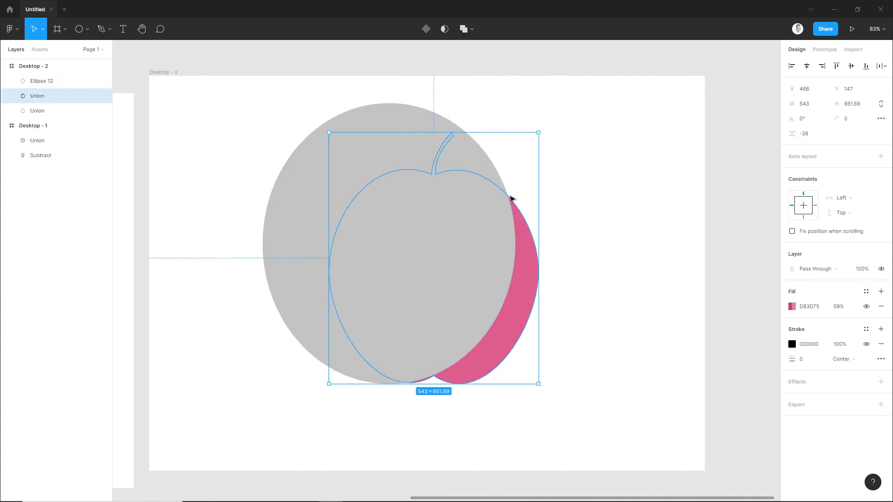
click(791, 308)
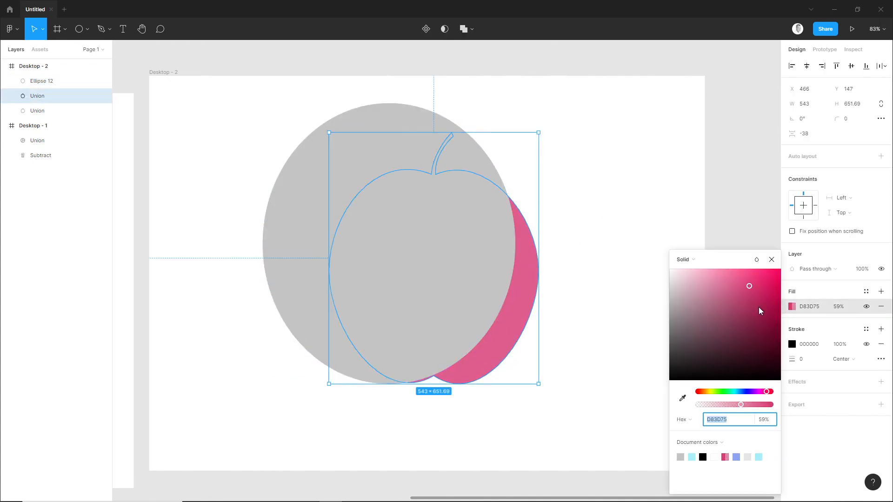
drag(758, 289, 772, 288)
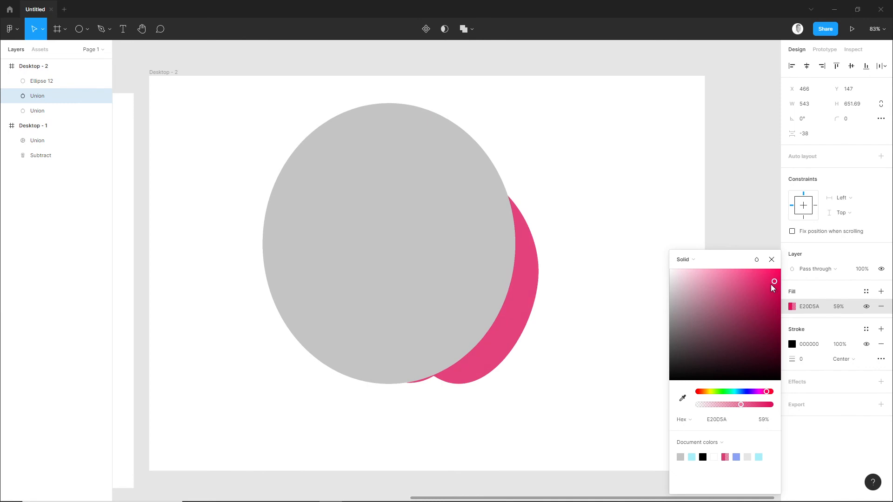
drag(741, 405, 773, 404)
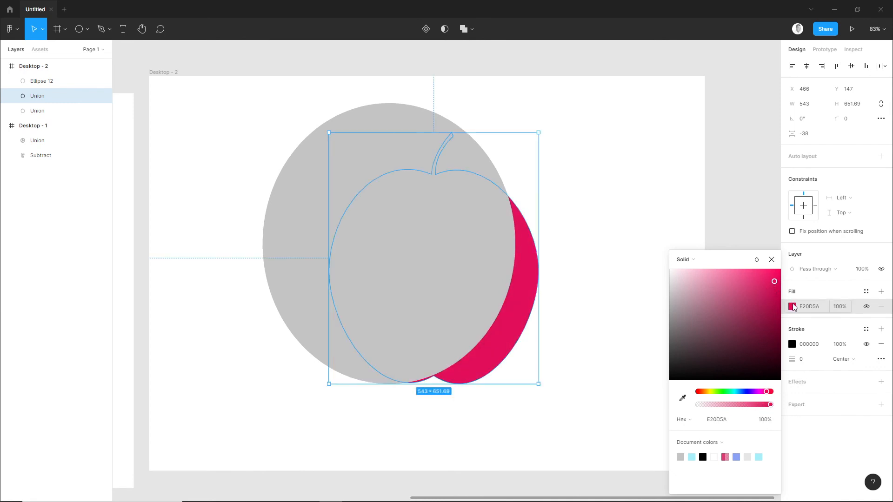
click(601, 283)
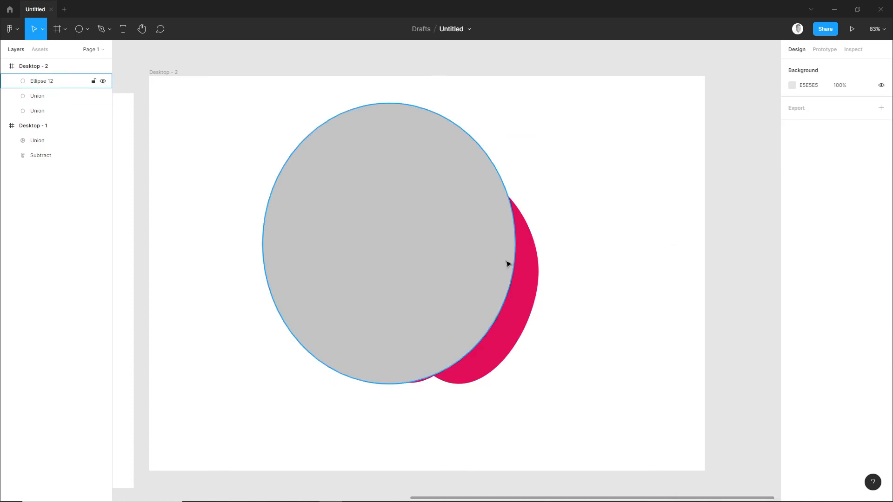
Subtract the large ellipse from the dark pink apple copy to leave a crescent-shaped shadow
click(450, 230)
shift+click(523, 232)
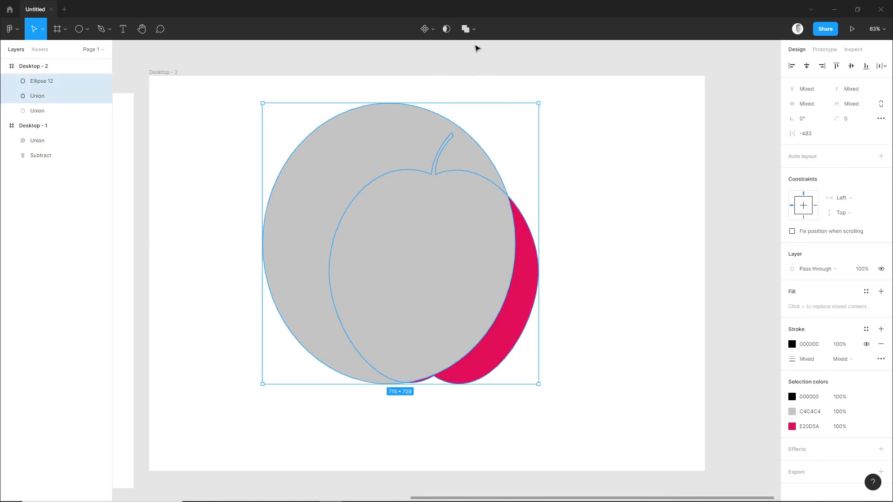
click(473, 30)
click(465, 62)
click(609, 282)
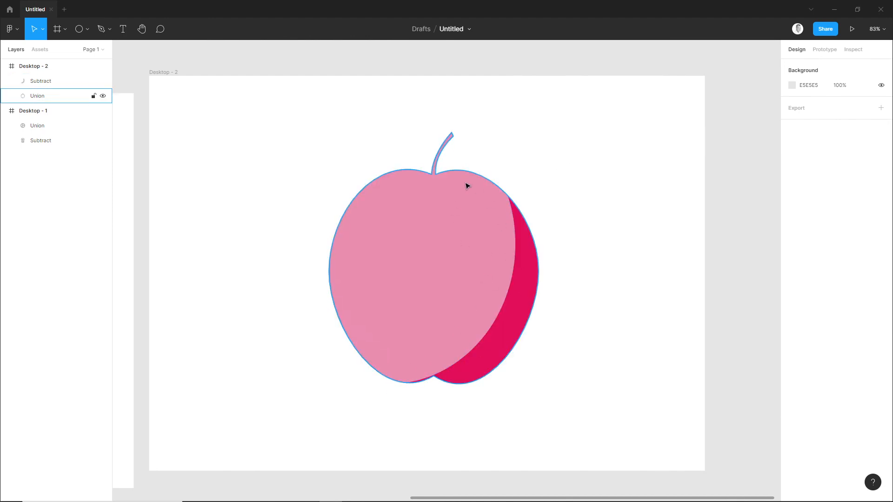
drag(562, 285, 562, 322)
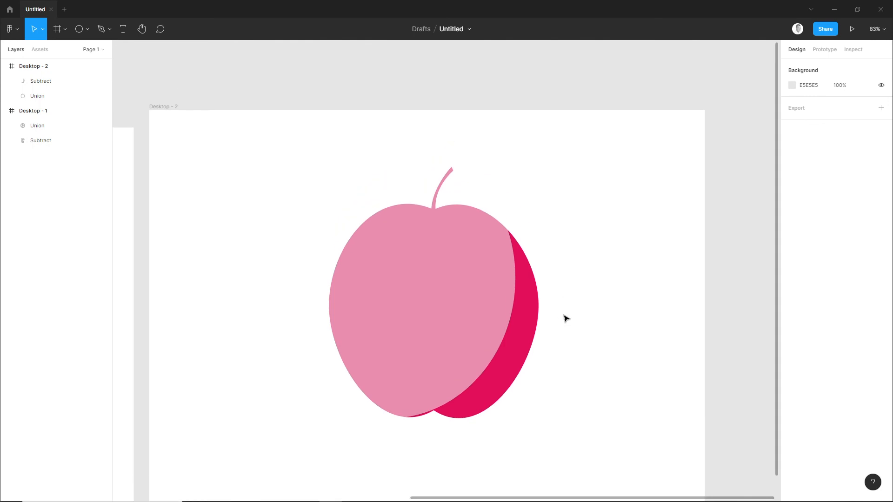
scroll(565, 318, down, 10)
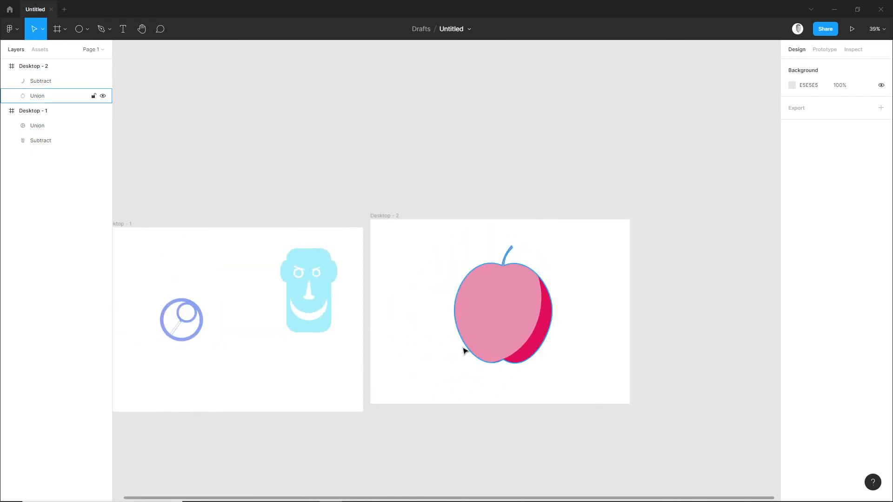
drag(463, 351, 556, 348)
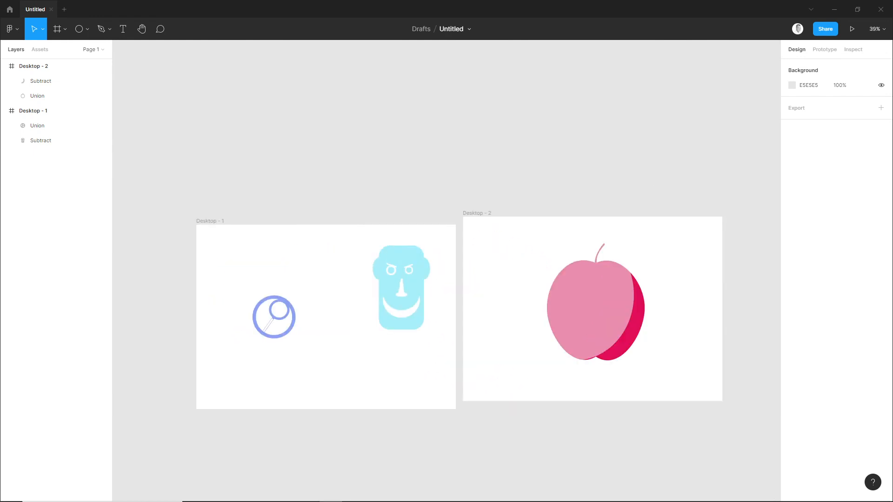